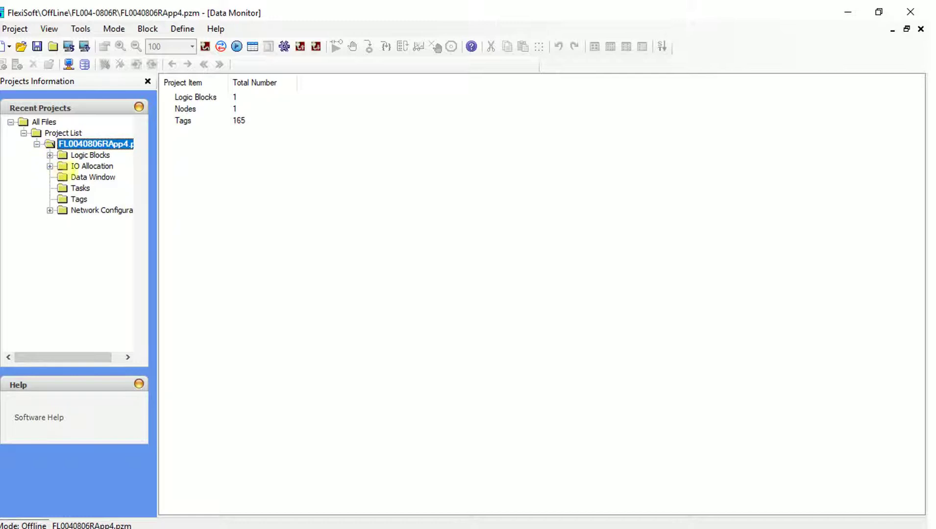
Step: Open the IO Allocation dialog for the FL004-0806R base unit and start its Configure setup
{"action": "left_click", "coordinate": [50, 167]}
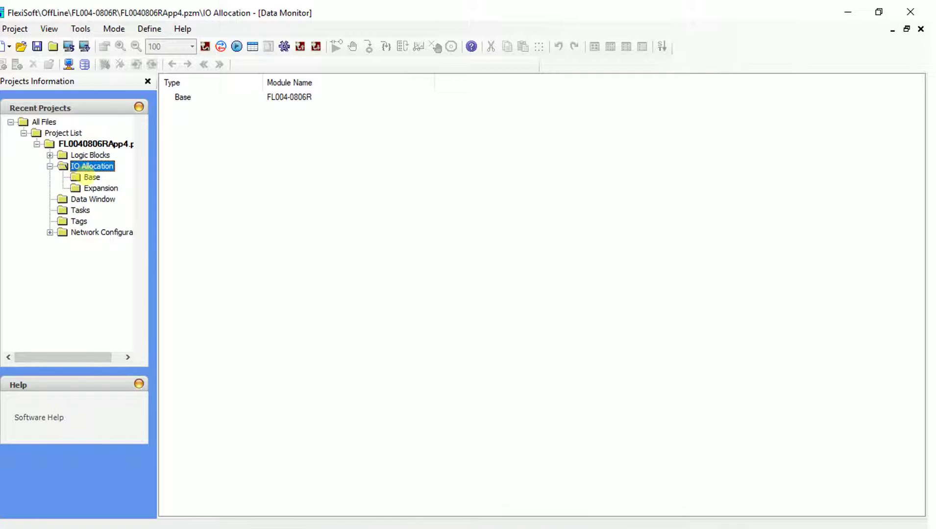
{"action": "left_click", "coordinate": [91, 177]}
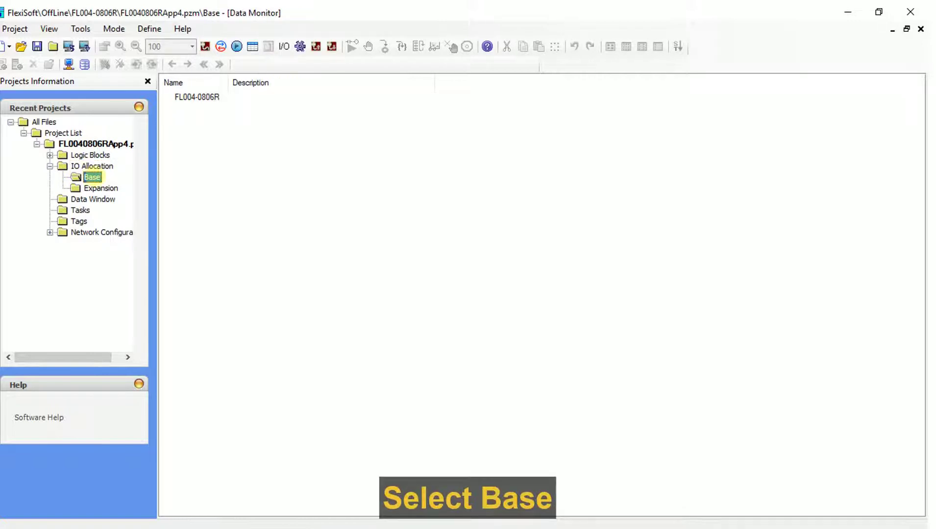
{"action": "left_click", "coordinate": [195, 97]}
{"action": "double_click", "coordinate": [195, 97]}
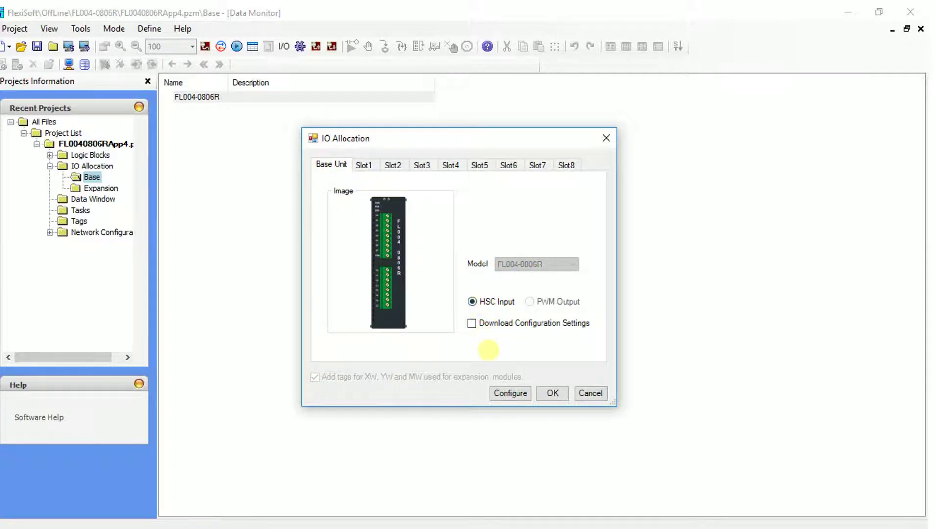
{"action": "left_click", "coordinate": [510, 393]}
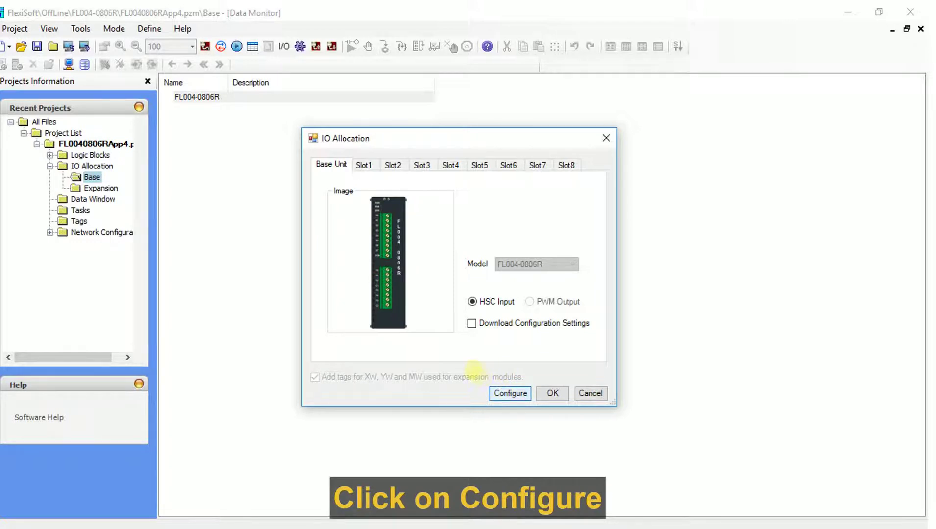
Step: Review channel tabs X1–X3, then set X0's High Speed Input Enable Control to At Power ON
{"action": "left_click", "coordinate": [510, 393]}
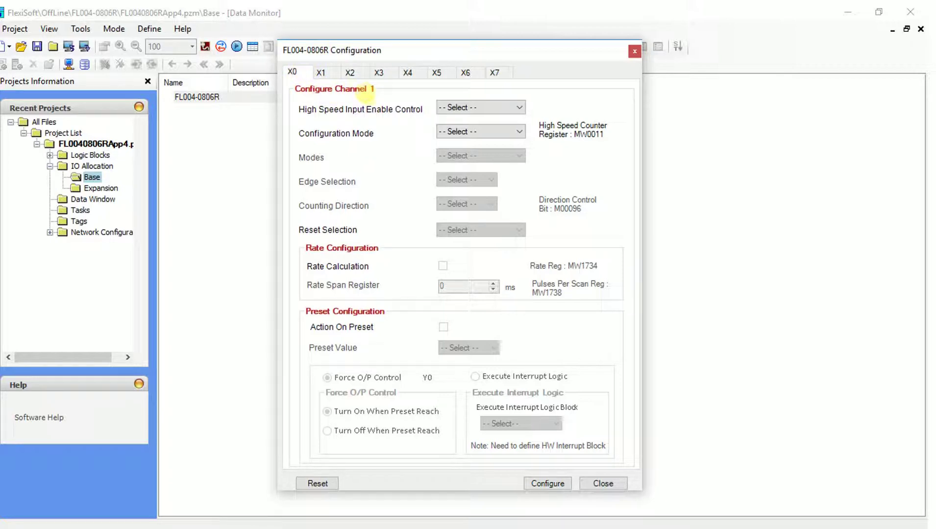
{"action": "left_click", "coordinate": [324, 71]}
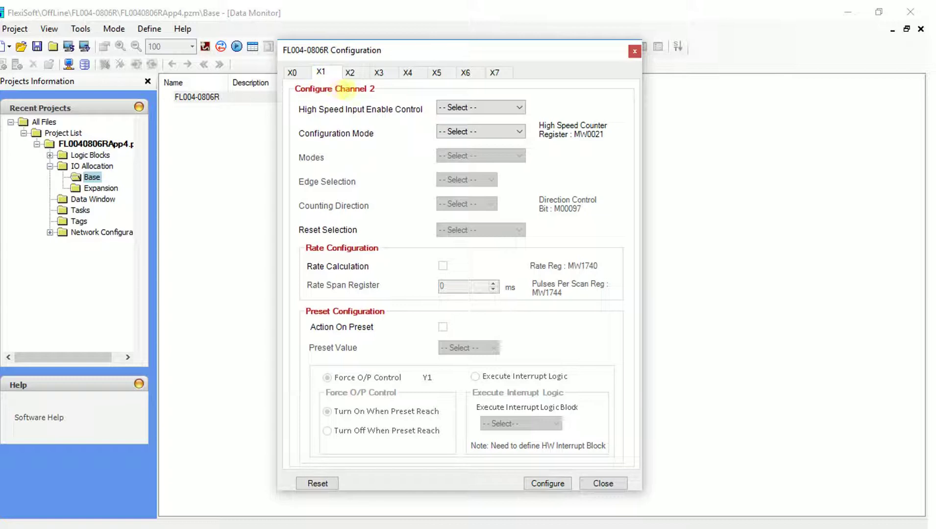
{"action": "left_click", "coordinate": [350, 72]}
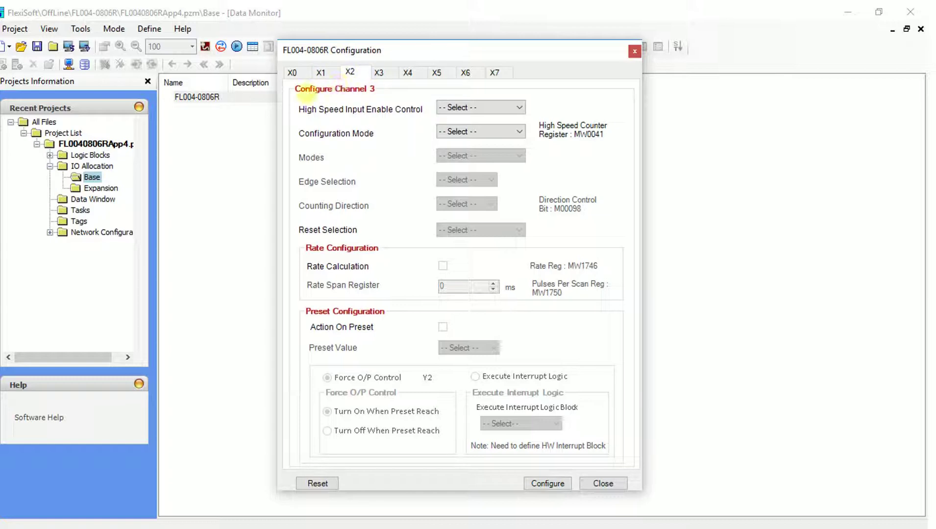
{"action": "left_click", "coordinate": [379, 73]}
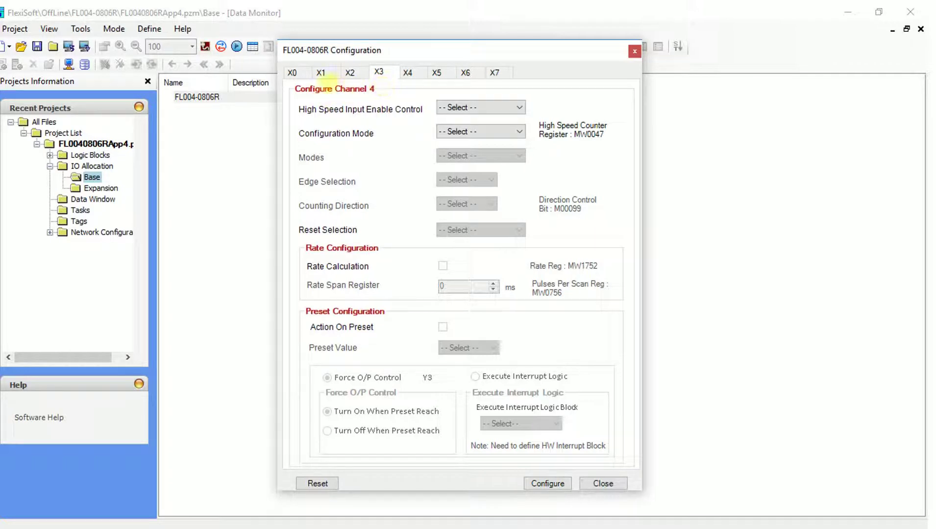
{"action": "left_click", "coordinate": [292, 72]}
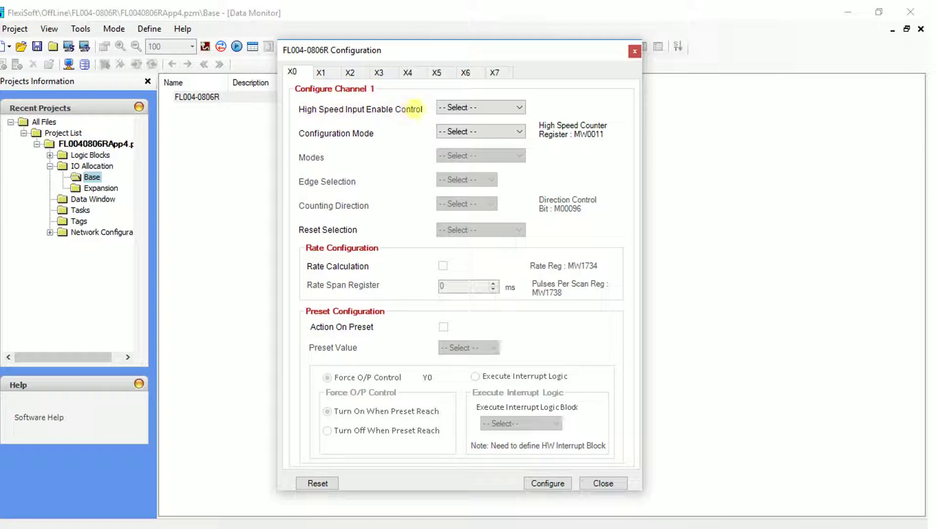
{"action": "left_click", "coordinate": [451, 106]}
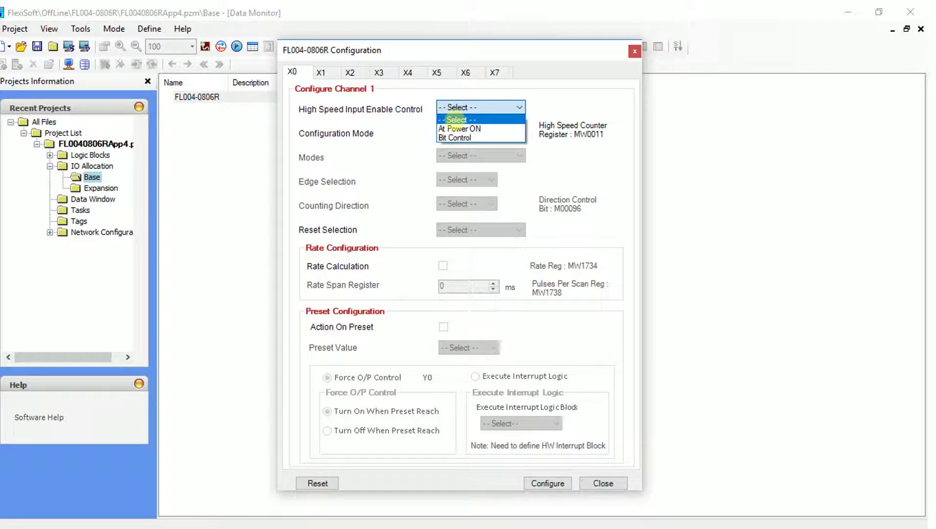
{"action": "left_click", "coordinate": [456, 138]}
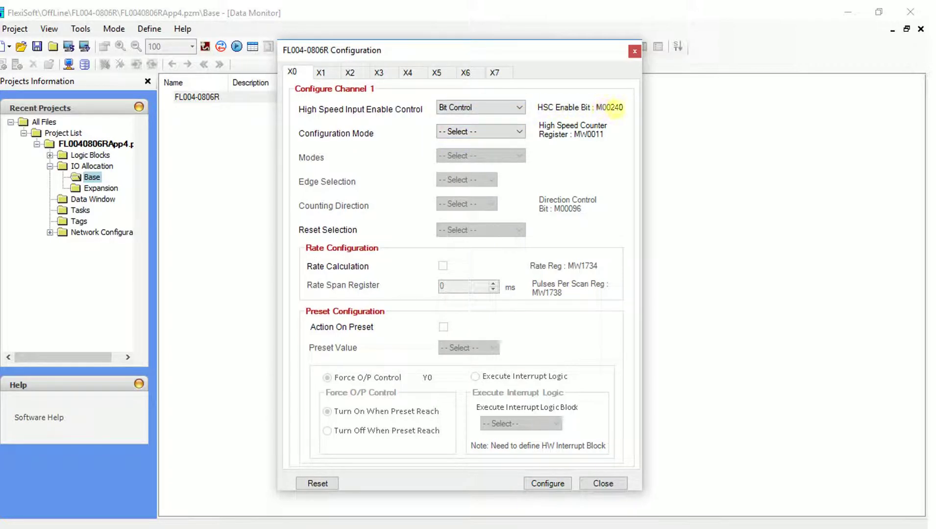
{"action": "left_click", "coordinate": [510, 107]}
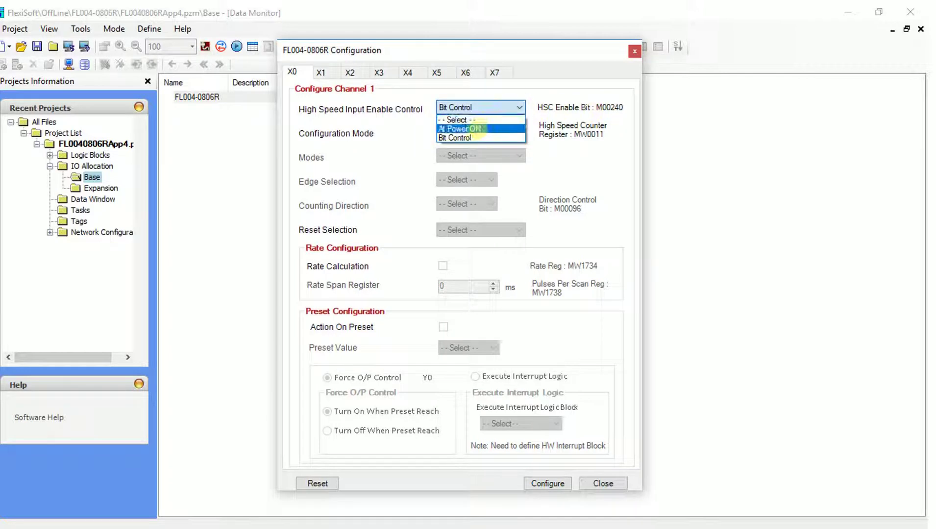
{"action": "left_click", "coordinate": [473, 119]}
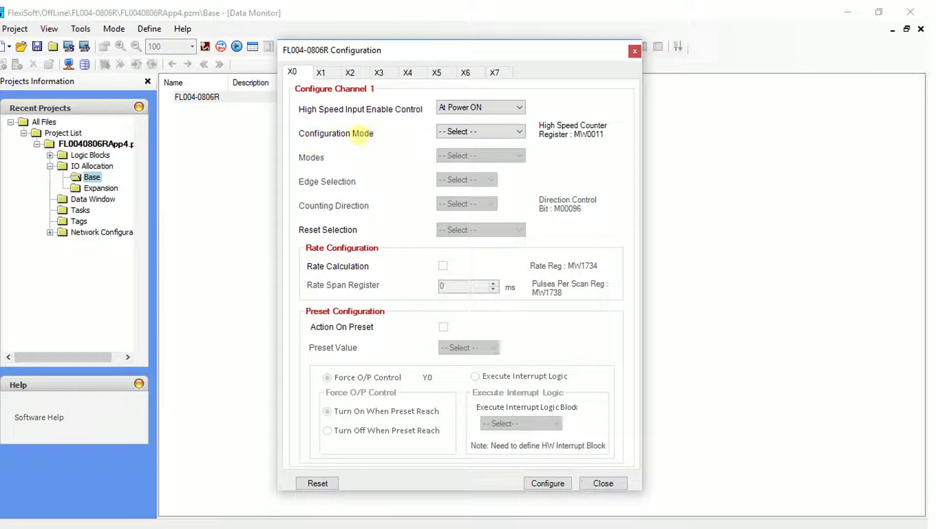
Step: Set channel X0 to Single Phase Input, Rising edge, Up counting, reset by Internal Reset Bit
{"action": "left_click", "coordinate": [464, 132]}
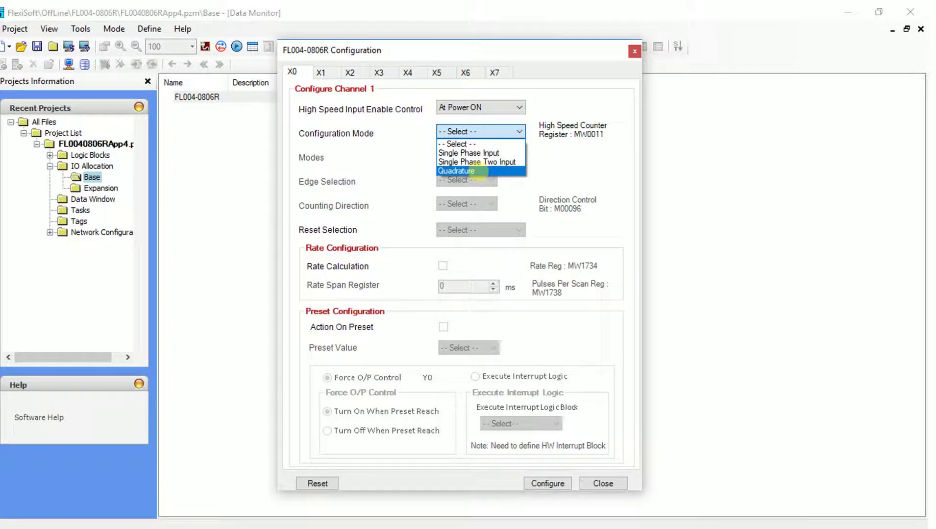
{"action": "left_click", "coordinate": [483, 153]}
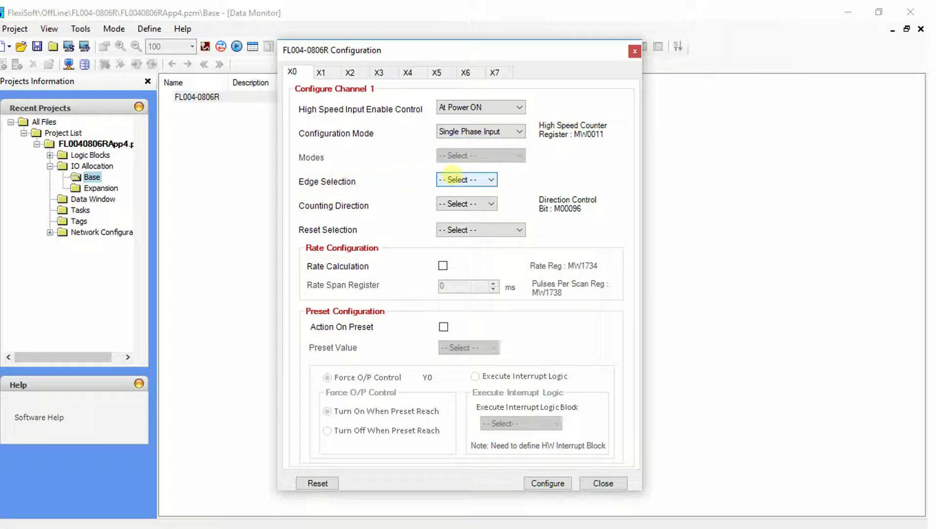
{"action": "left_click", "coordinate": [443, 180]}
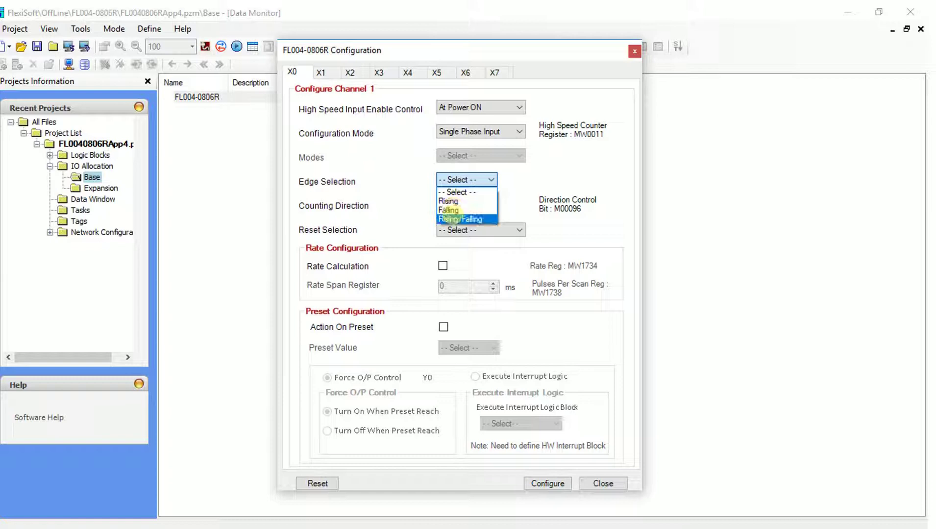
{"action": "left_click", "coordinate": [448, 201]}
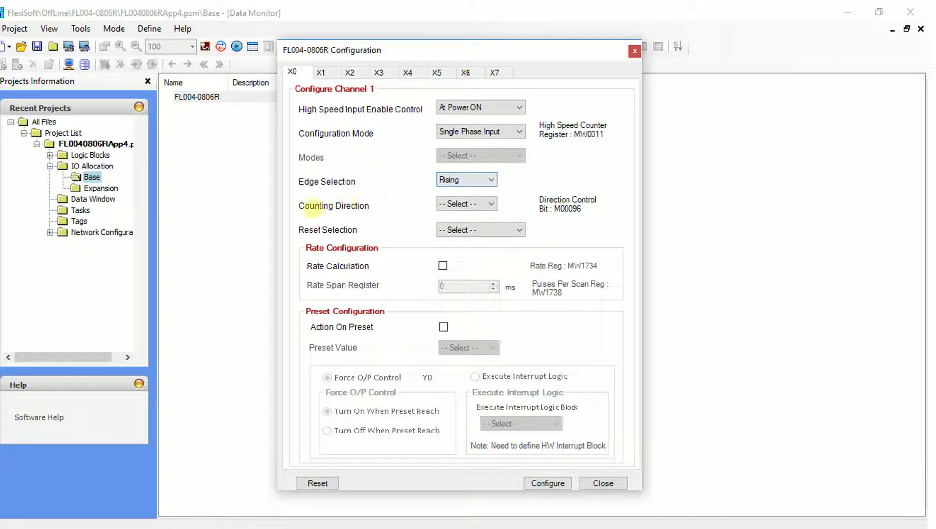
{"action": "left_click", "coordinate": [452, 201]}
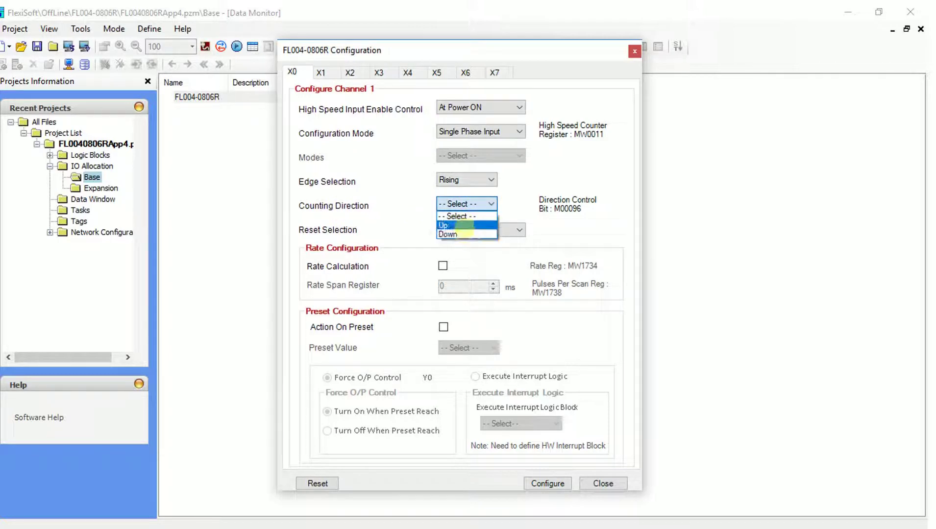
{"action": "left_click", "coordinate": [443, 225]}
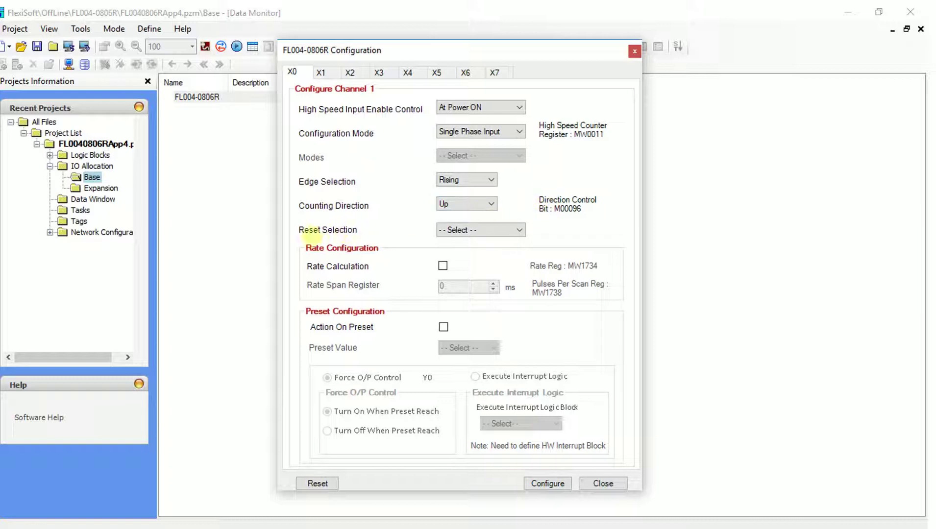
{"action": "left_click", "coordinate": [441, 230]}
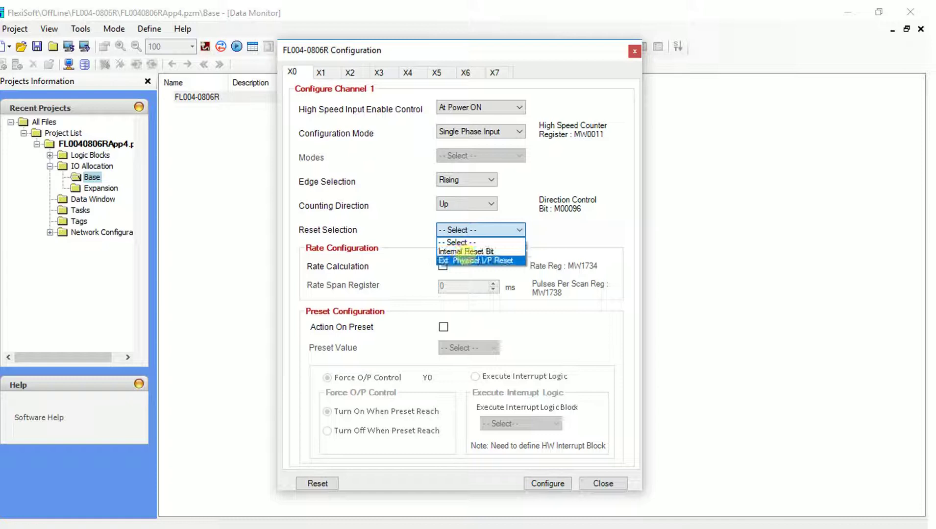
{"action": "left_click", "coordinate": [475, 260]}
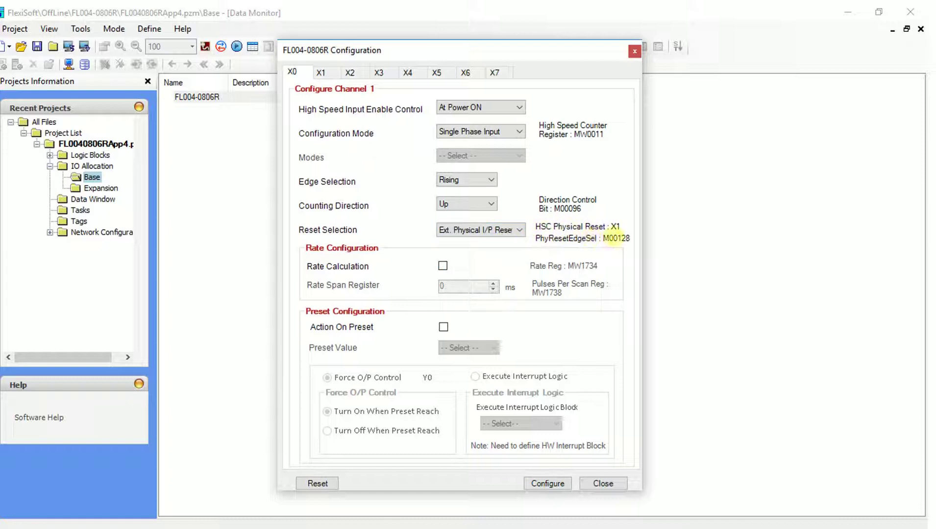
{"action": "left_click", "coordinate": [488, 230]}
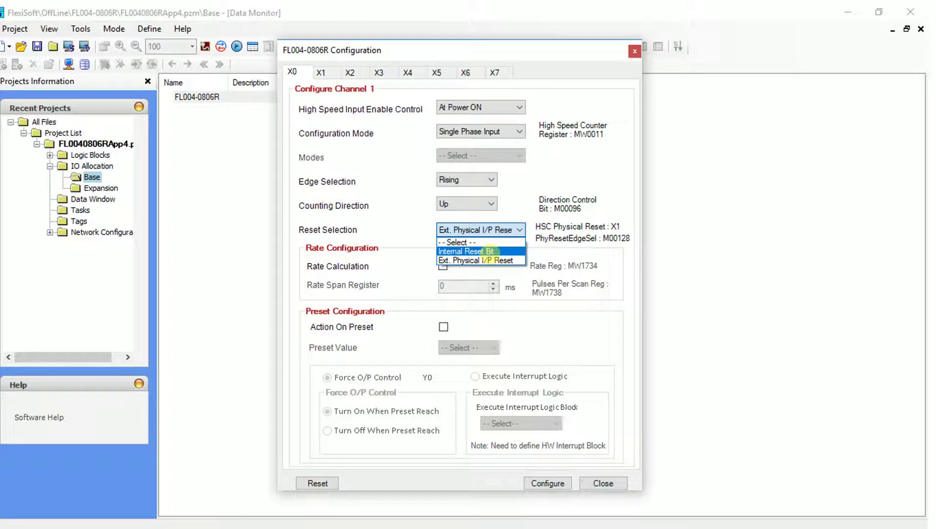
{"action": "left_click", "coordinate": [496, 251]}
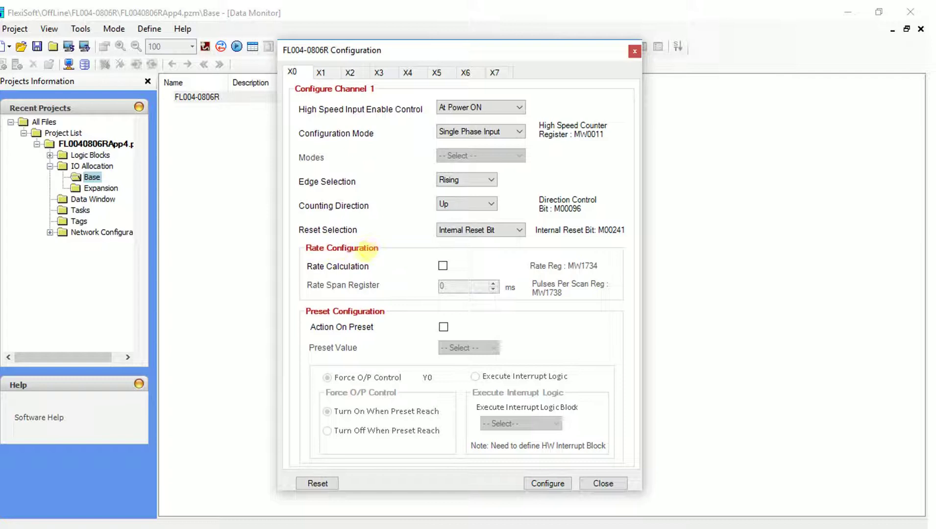
Step: Enable Rate Calculation on channel X0 with a 1000 ms rate span
{"action": "left_click", "coordinate": [443, 266]}
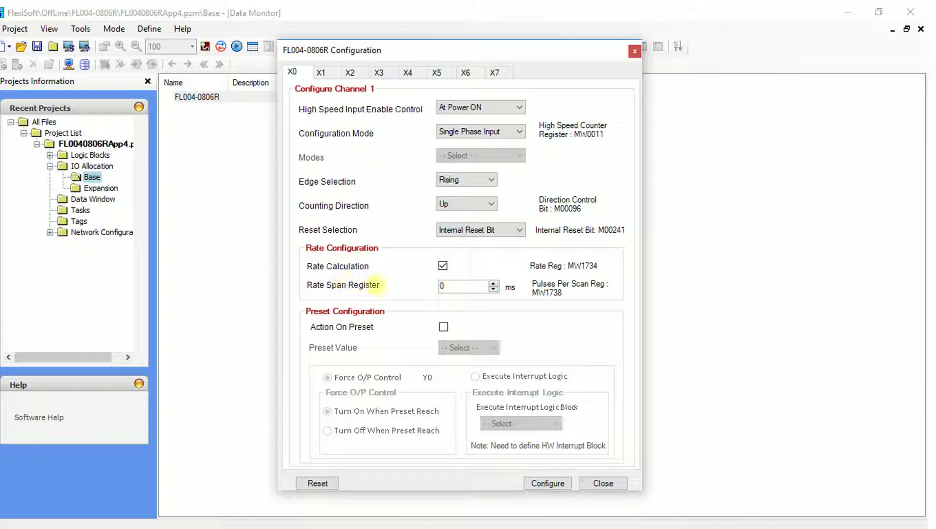
{"action": "double_click", "coordinate": [447, 285]}
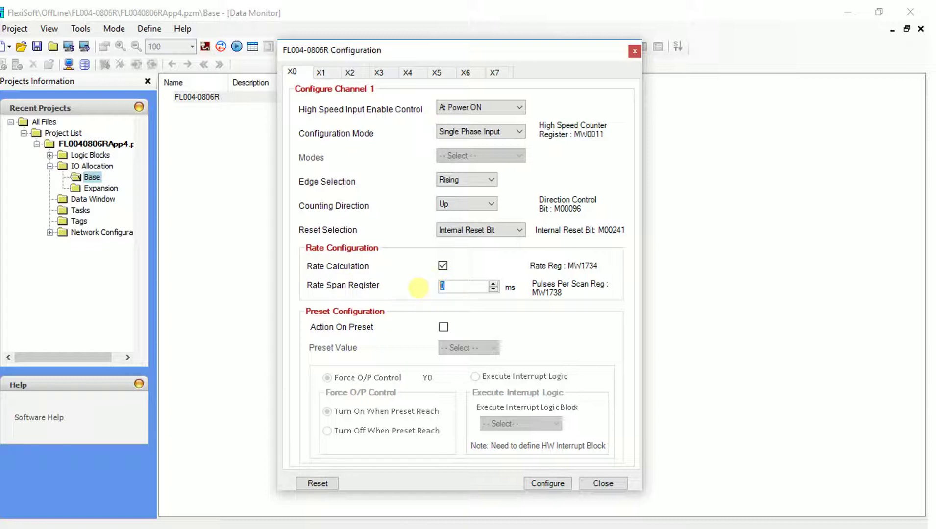
{"action": "type", "text": "1000"}
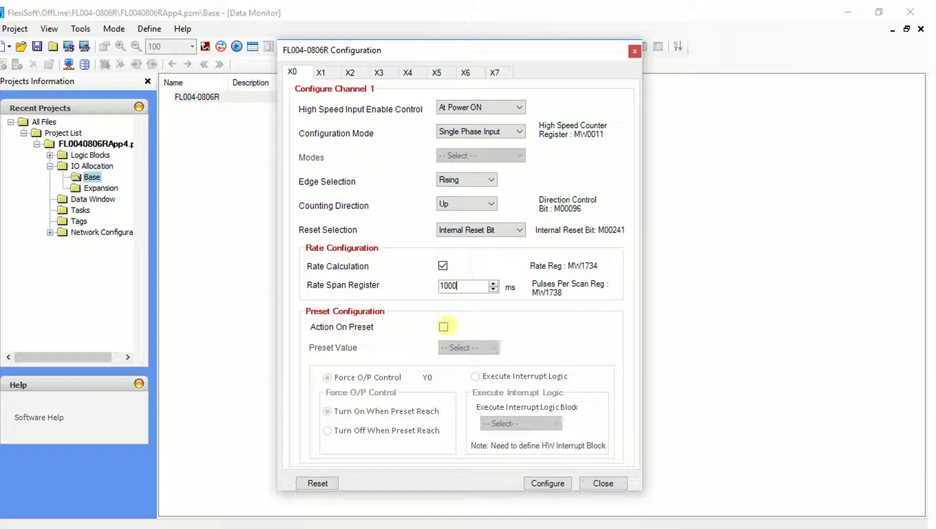
Step: Enable Action On Preset with constant K 3000, forcing output Y0 on when the preset is reached
{"action": "left_click", "coordinate": [443, 327]}
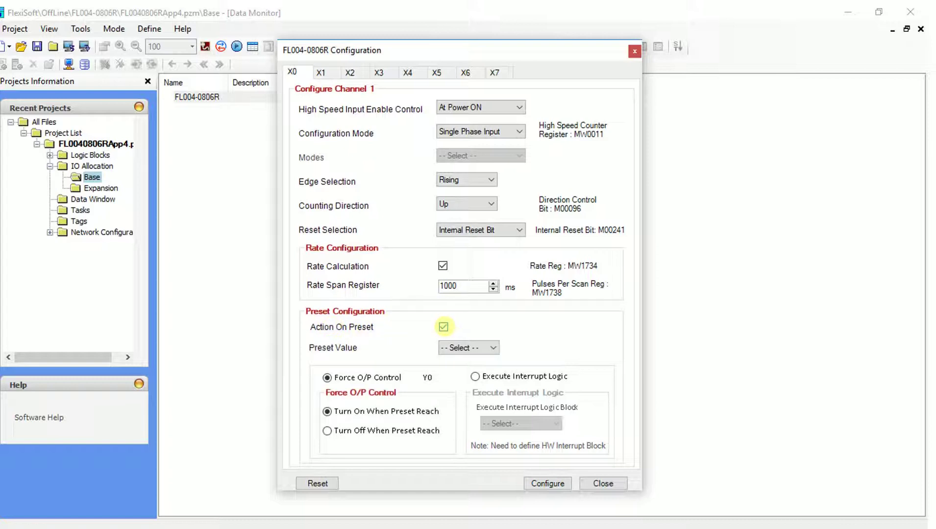
{"action": "left_click", "coordinate": [460, 348]}
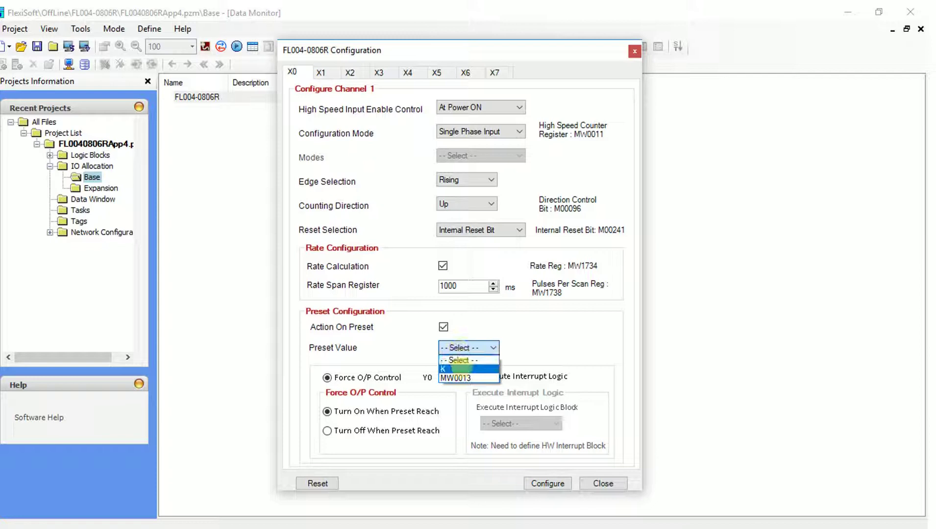
{"action": "left_click", "coordinate": [461, 367]}
{"action": "left_click", "coordinate": [520, 347]}
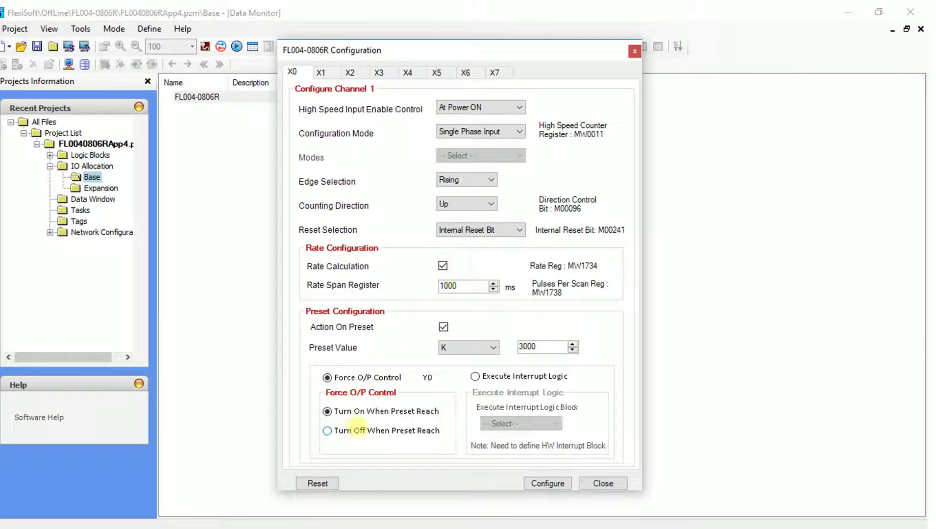
{"action": "left_click", "coordinate": [475, 377]}
{"action": "left_click", "coordinate": [520, 424]}
{"action": "left_click", "coordinate": [328, 378]}
{"action": "left_click", "coordinate": [327, 377]}
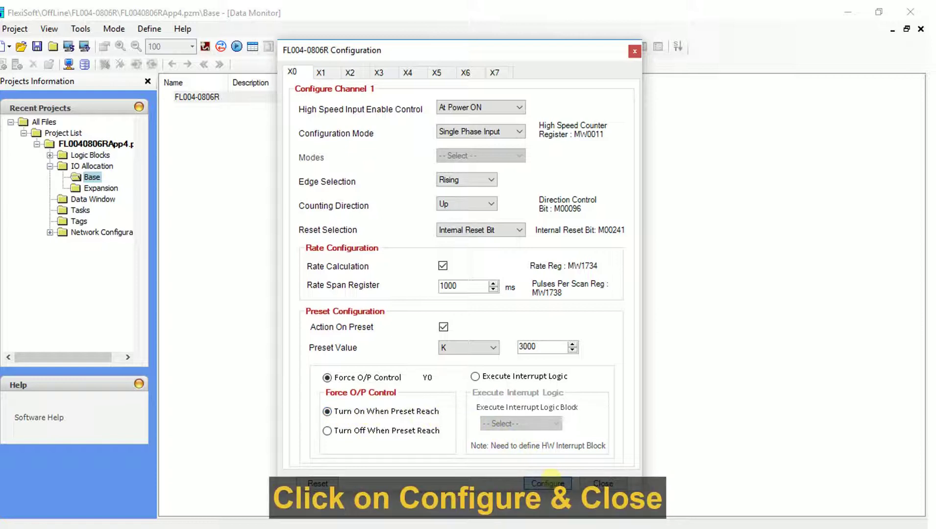
Step: Apply the channel settings, enable Download Configuration Settings, and confirm the IO Allocation dialog
{"action": "left_click", "coordinate": [549, 482]}
{"action": "left_click", "coordinate": [602, 484]}
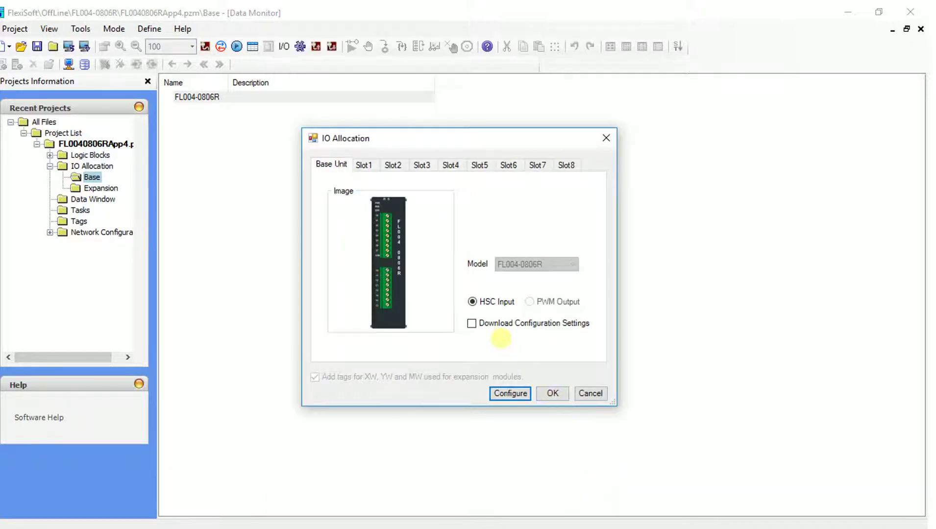
{"action": "left_click", "coordinate": [471, 323]}
{"action": "left_click", "coordinate": [552, 394]}
{"action": "left_click", "coordinate": [553, 394]}
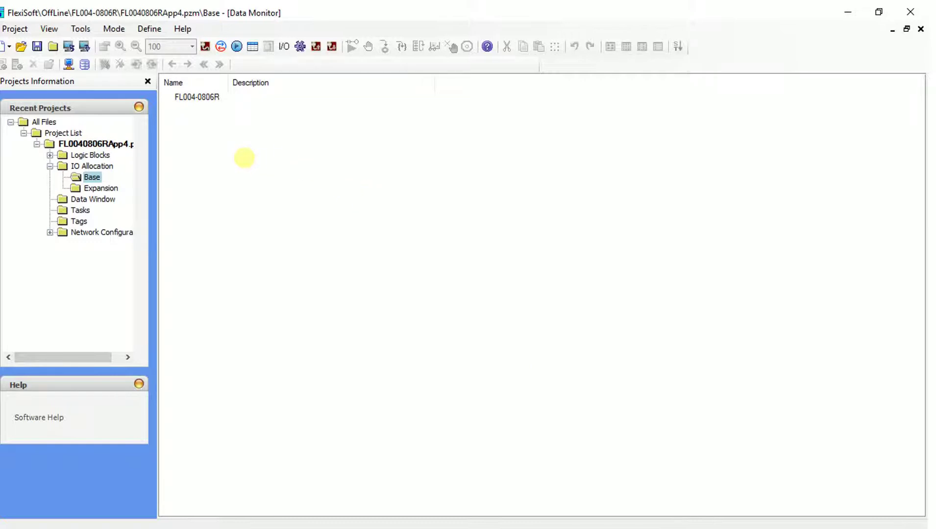
Step: Open the Data Window's tag picker, hiding filters and widening the Tag Name column
{"action": "left_click", "coordinate": [252, 47]}
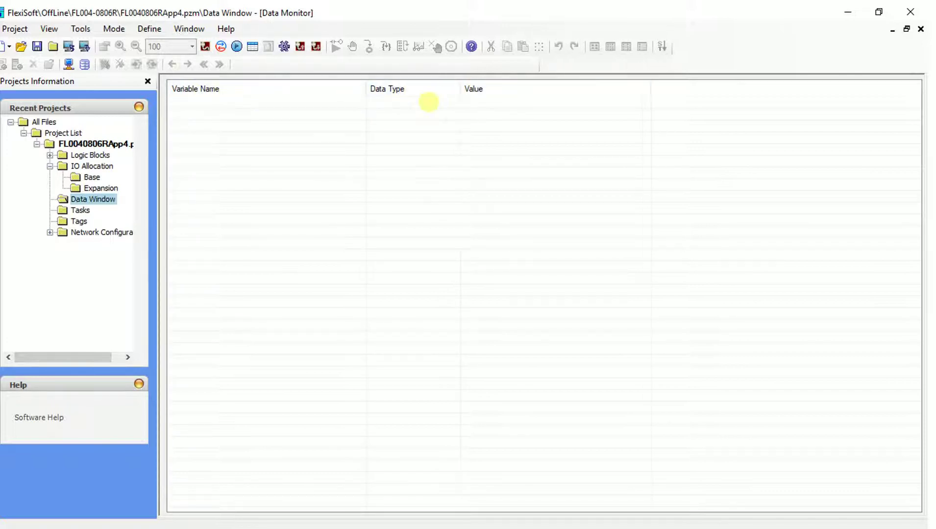
{"action": "right_click", "coordinate": [301, 129]}
{"action": "left_click", "coordinate": [312, 137]}
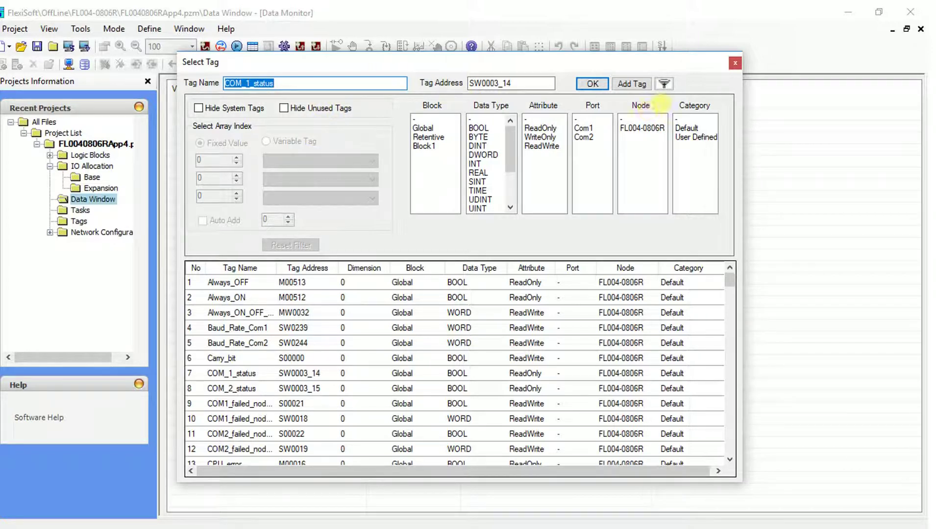
{"action": "left_click", "coordinate": [664, 84]}
{"action": "left_click_drag", "start_coordinate": [276, 101], "coordinate": [355, 101]}
{"action": "scroll", "coordinate": [335, 252], "scroll_direction": "down", "scroll_amount": 7}
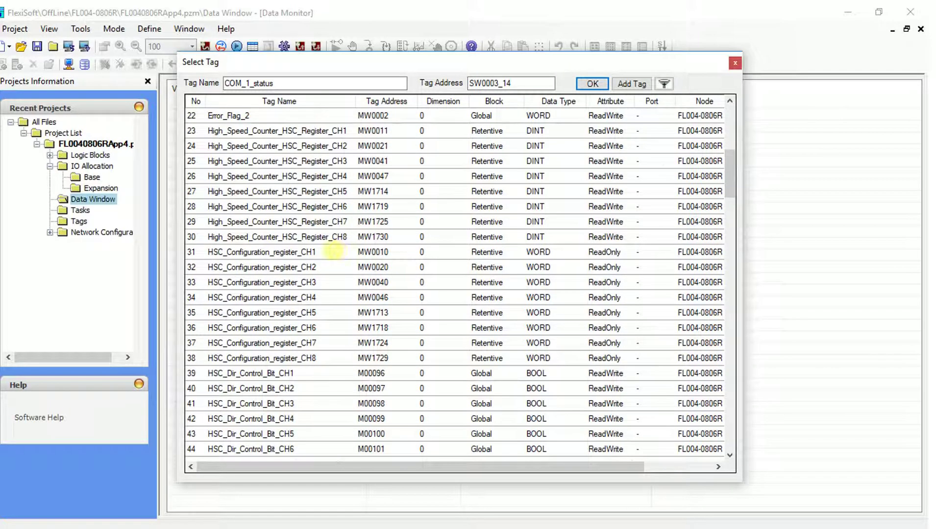
{"action": "scroll", "coordinate": [333, 252], "scroll_direction": "up", "scroll_amount": 1}
Step: Select the channel 1 HSC tags: counter, preset reached, preset, pulses per scan, rate, rate span, reset bit
{"action": "left_click", "coordinate": [327, 176]}
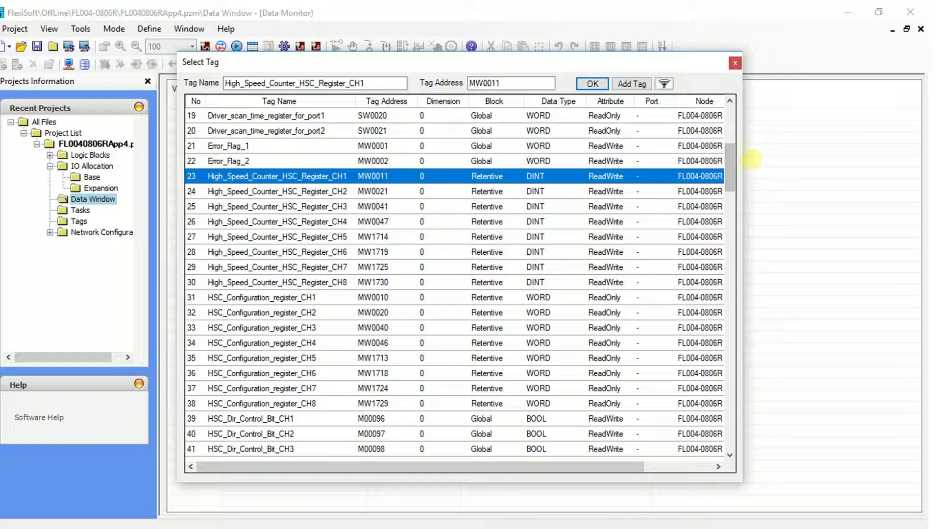
{"action": "left_click_drag", "start_coordinate": [731, 151], "coordinate": [731, 168]}
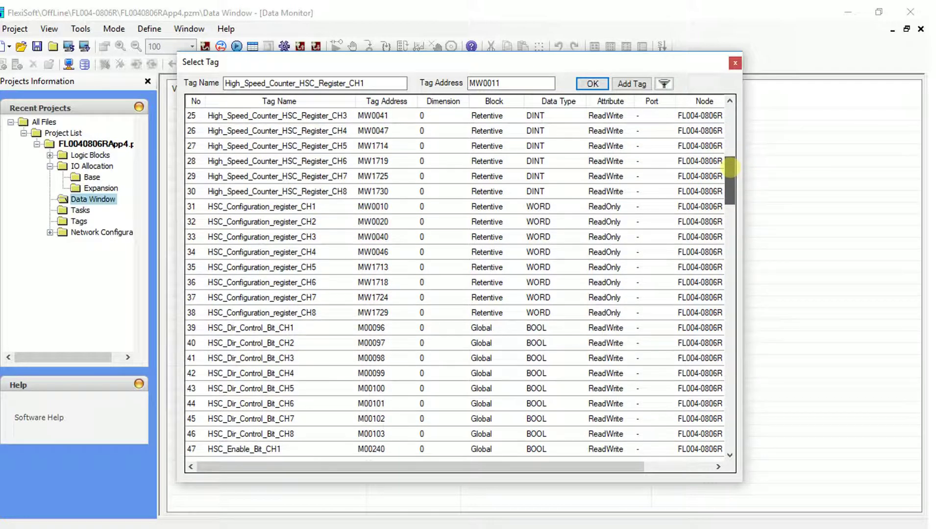
{"action": "left_click_drag", "start_coordinate": [730, 168], "coordinate": [730, 206]}
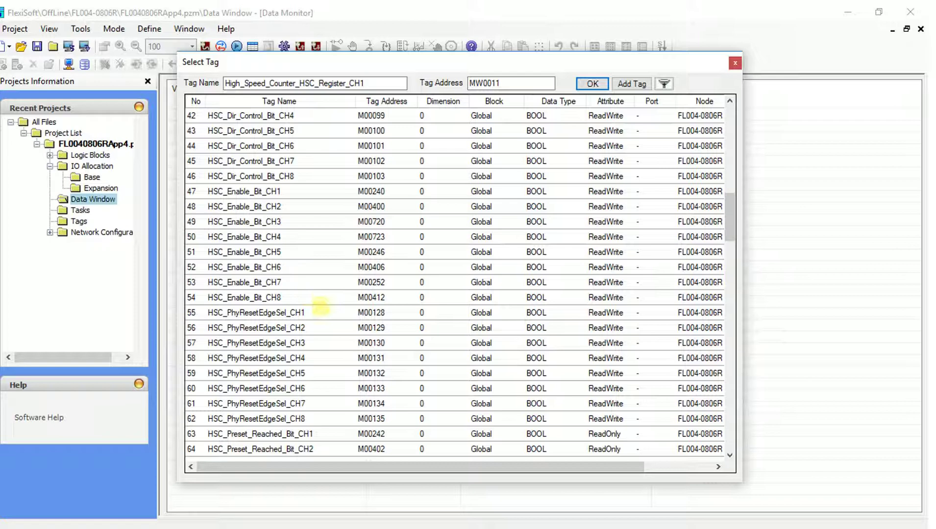
{"action": "left_click_drag", "start_coordinate": [730, 211], "coordinate": [731, 225]}
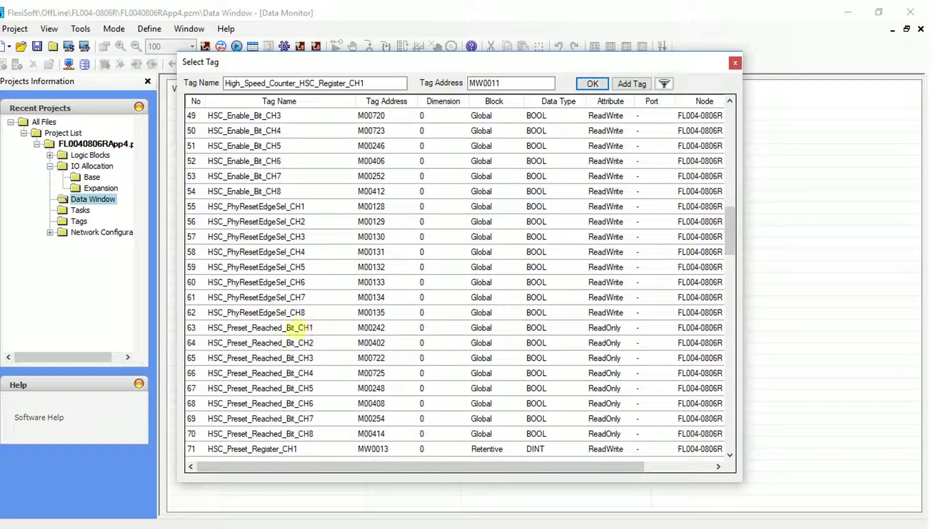
{"action": "left_click", "coordinate": [292, 328]}
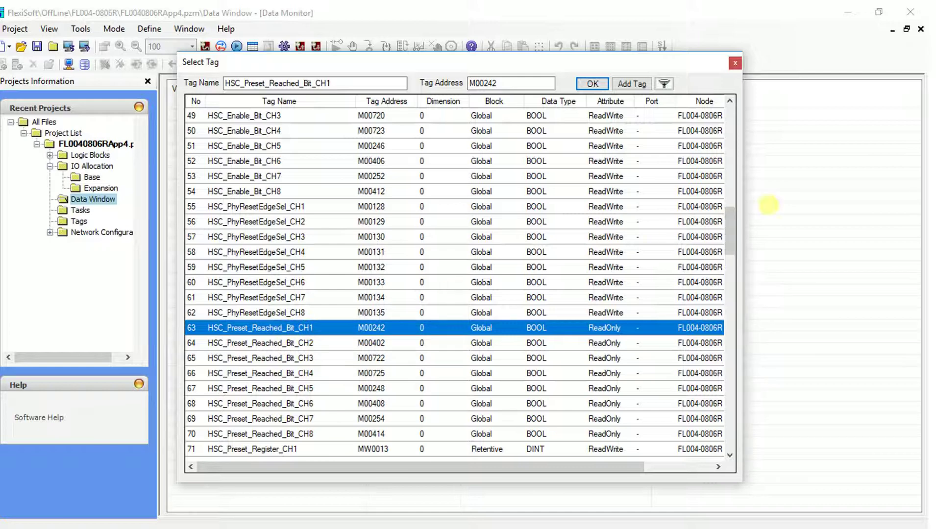
{"action": "left_click_drag", "start_coordinate": [731, 216], "coordinate": [731, 254]}
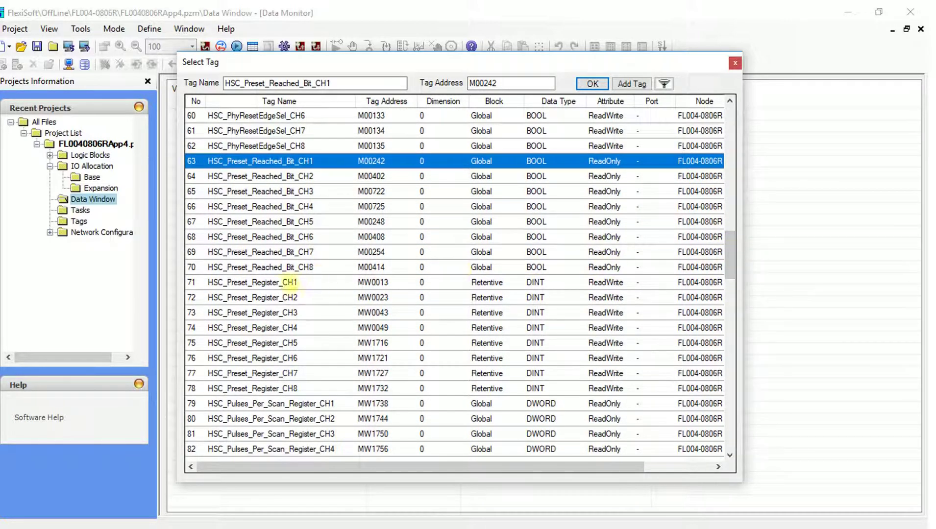
{"action": "left_click", "coordinate": [275, 282]}
{"action": "left_click_drag", "start_coordinate": [729, 245], "coordinate": [730, 309]}
{"action": "left_click", "coordinate": [329, 282]}
{"action": "left_click", "coordinate": [283, 176]}
{"action": "left_click_drag", "start_coordinate": [738, 293], "coordinate": [730, 305]}
{"action": "left_click", "coordinate": [304, 206]}
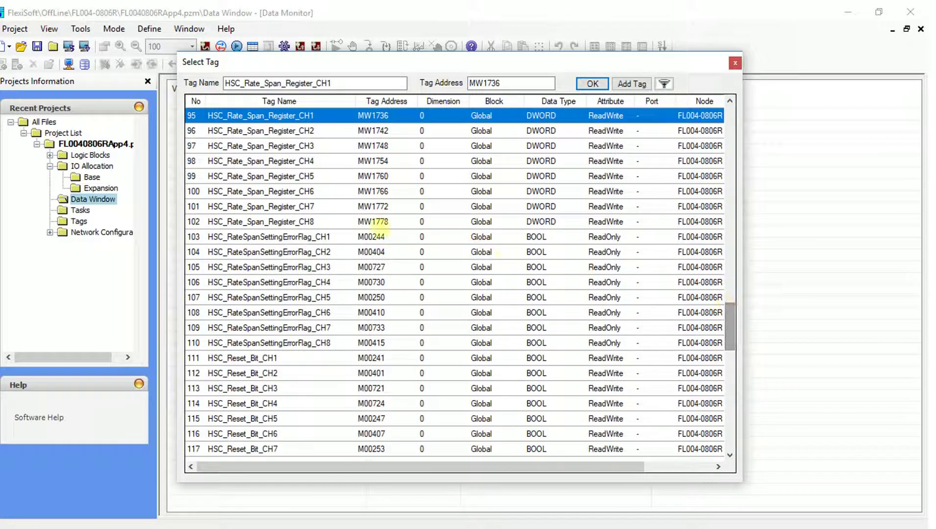
{"action": "left_click", "coordinate": [263, 359]}
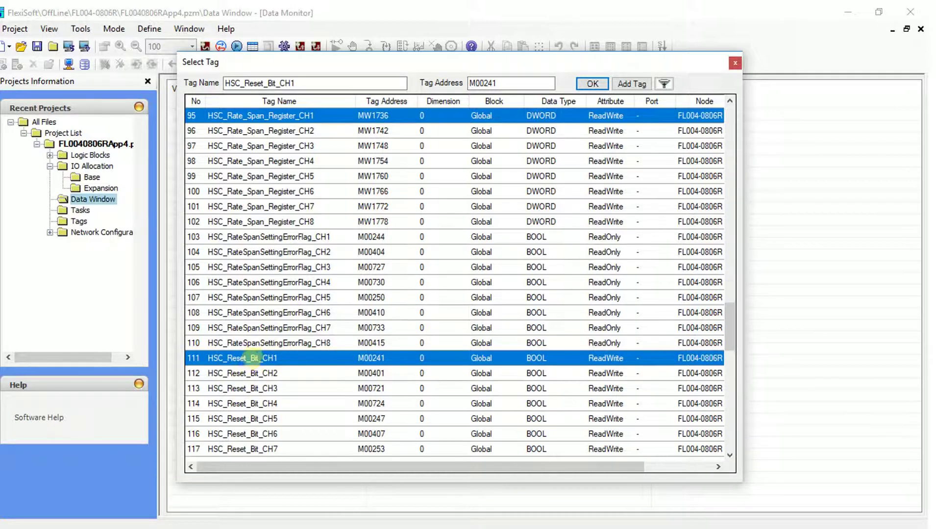
Step: Confirm the selected tags so they are added to the Data Window
{"action": "scroll", "coordinate": [253, 358], "scroll_direction": "up", "scroll_amount": 2}
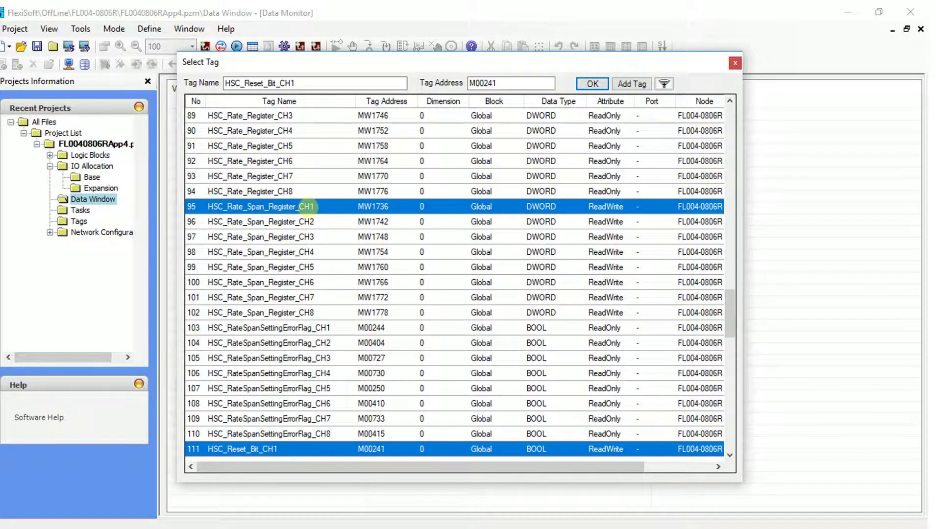
{"action": "scroll", "coordinate": [308, 208], "scroll_direction": "up", "scroll_amount": 2}
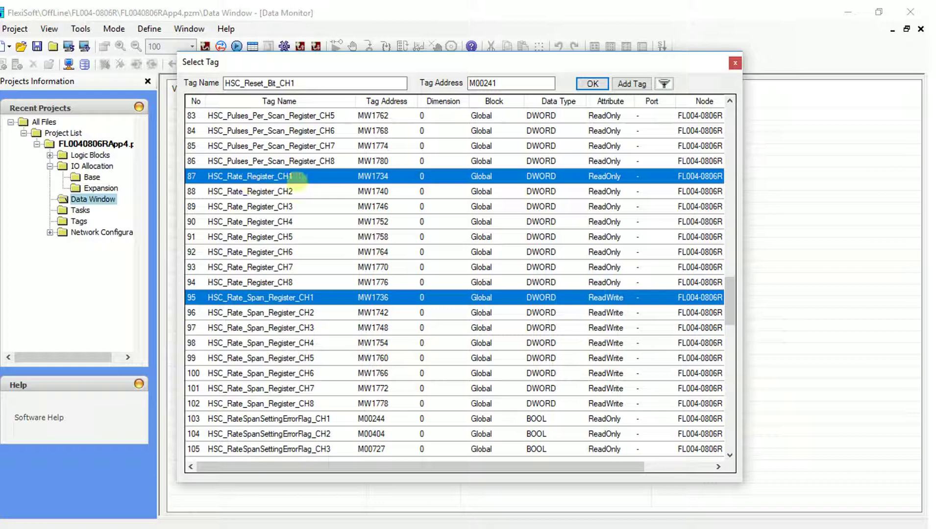
{"action": "scroll", "coordinate": [299, 182], "scroll_direction": "up", "scroll_amount": 3}
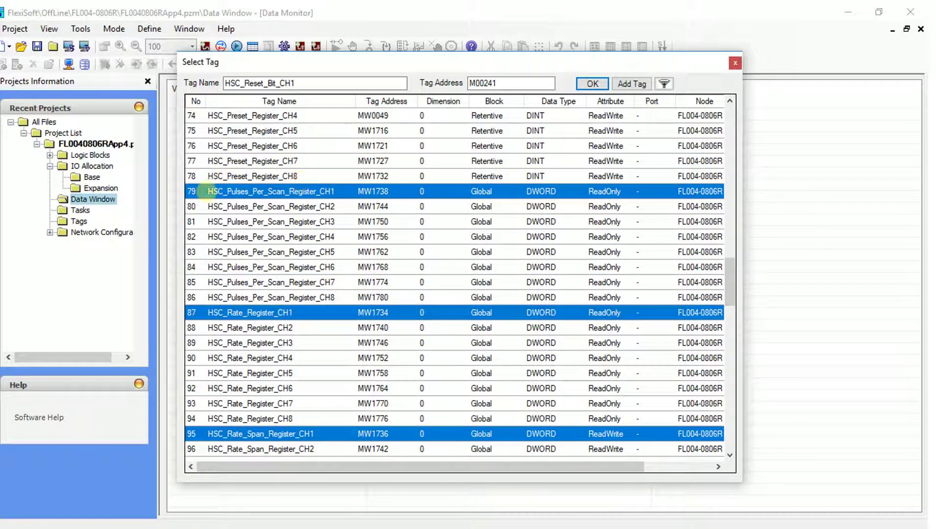
{"action": "scroll", "coordinate": [341, 189], "scroll_direction": "up", "scroll_amount": 3}
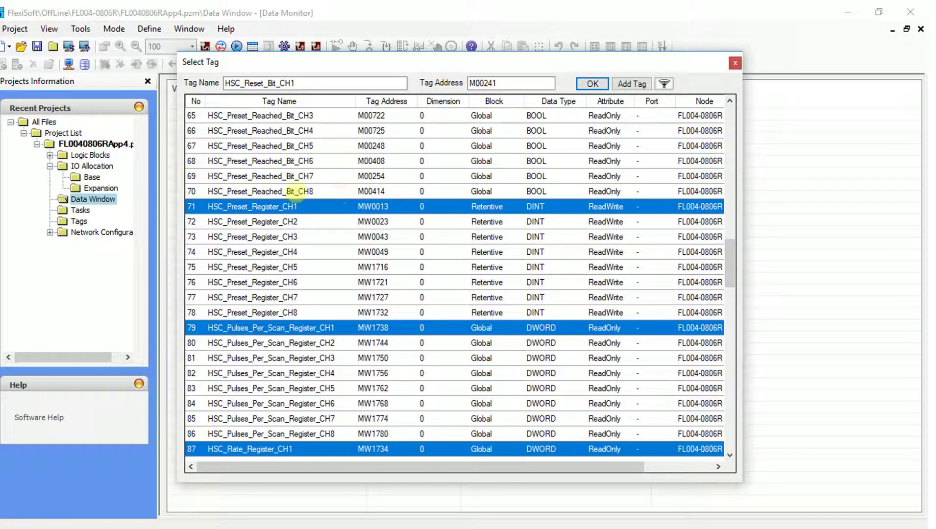
{"action": "scroll", "coordinate": [311, 205], "scroll_direction": "up", "scroll_amount": 4}
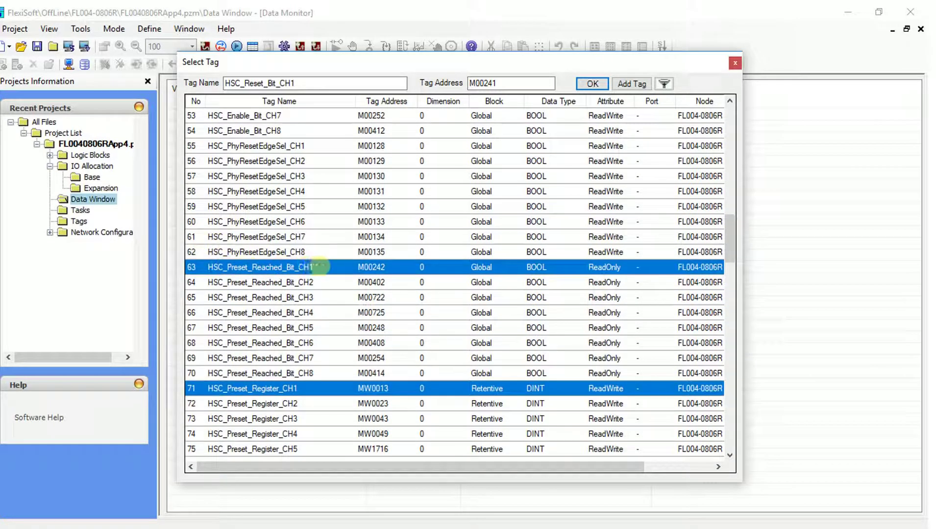
{"action": "scroll", "coordinate": [297, 235], "scroll_direction": "up", "scroll_amount": 1}
{"action": "scroll", "coordinate": [297, 237], "scroll_direction": "up", "scroll_amount": 2}
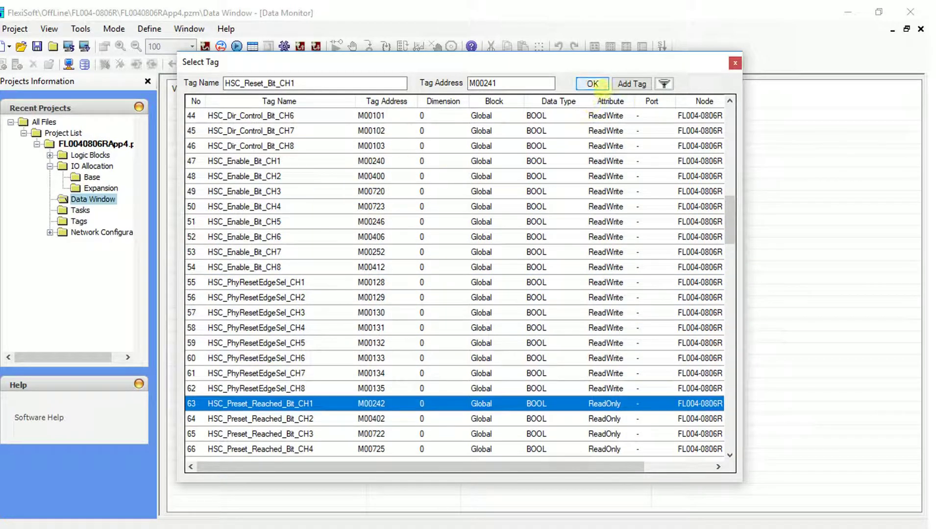
{"action": "left_click", "coordinate": [593, 83]}
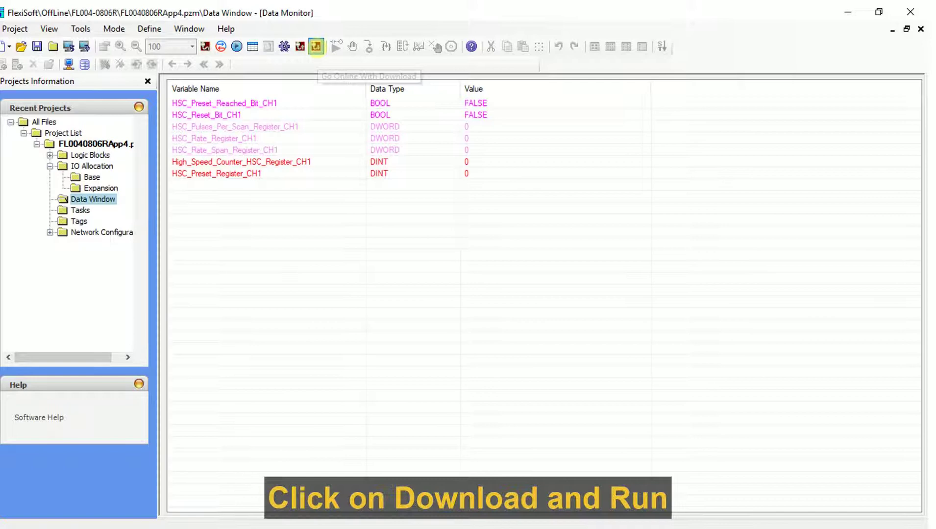
Step: Download the project with Application checked to the FL004-0806R and go online in RUN
{"action": "left_click", "coordinate": [316, 46]}
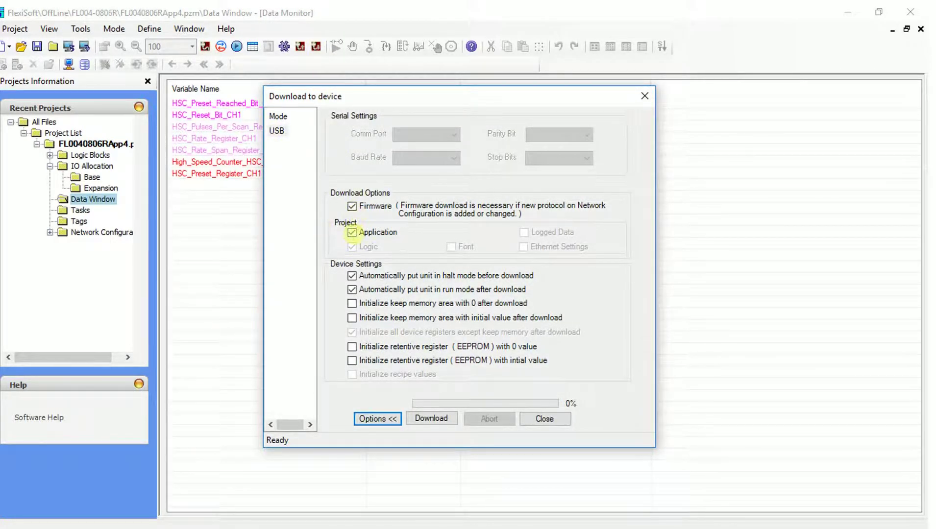
{"action": "left_click", "coordinate": [432, 418]}
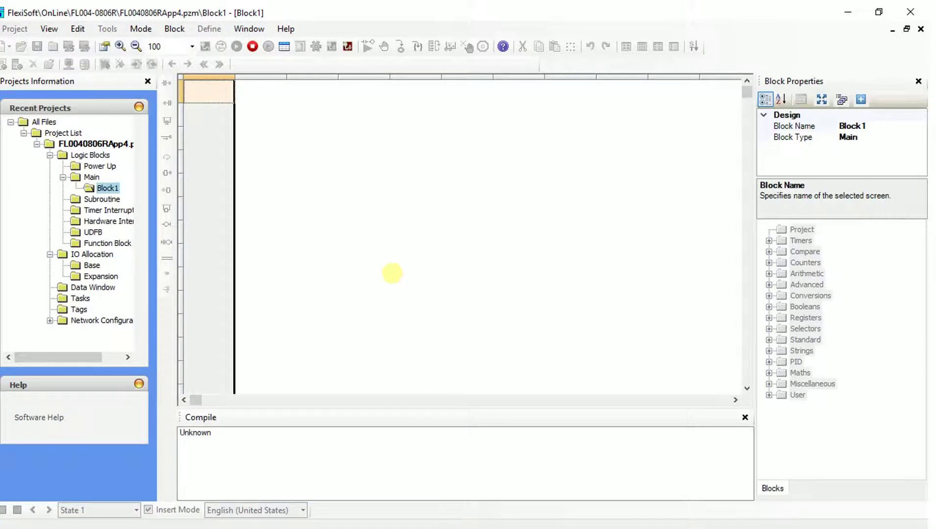
Step: Return to the Data Window and watch High_Speed_Counter_HSC_Register_CH1 climb past the 3000 preset
{"action": "left_click", "coordinate": [285, 47]}
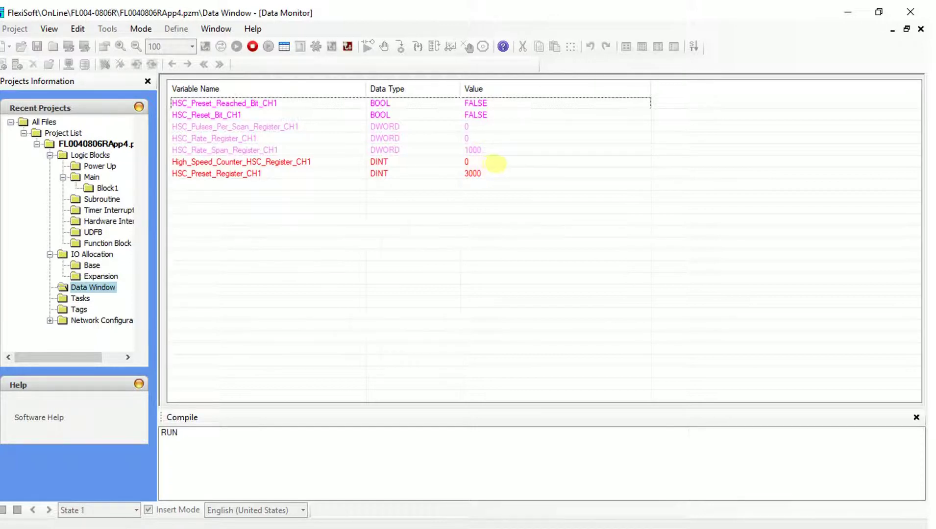
{"action": "left_click", "coordinate": [496, 164]}
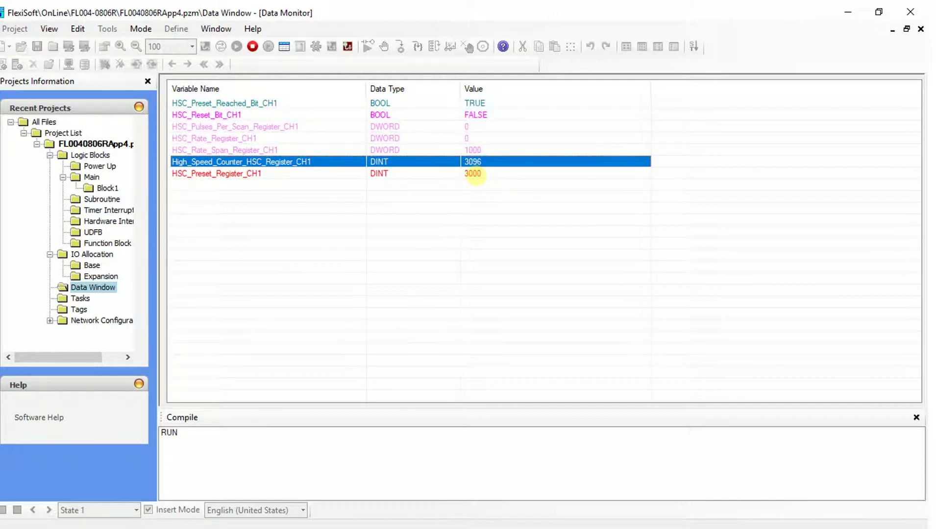
Step: Inspect live values of the preset, preset-reached, counter, pulses-per-scan and rate rows
{"action": "left_click", "coordinate": [473, 173]}
{"action": "left_click", "coordinate": [478, 103]}
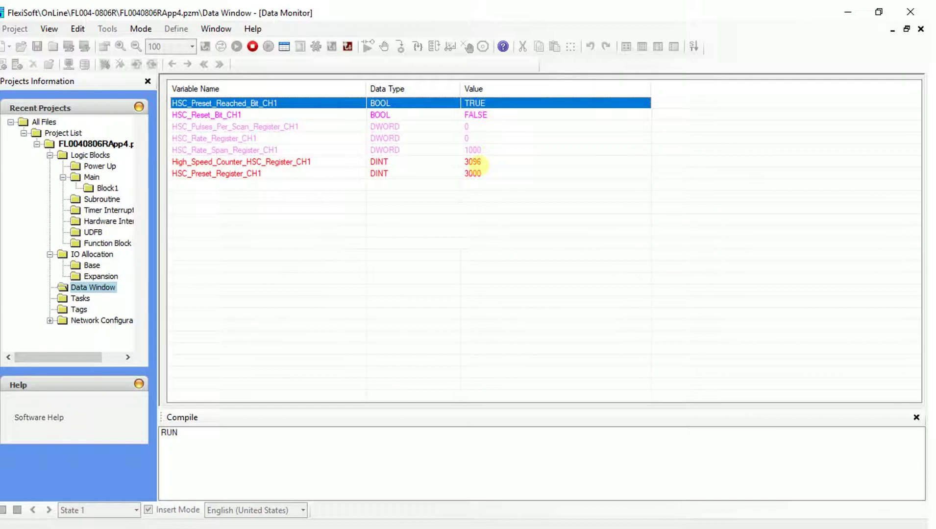
{"action": "left_click", "coordinate": [478, 173]}
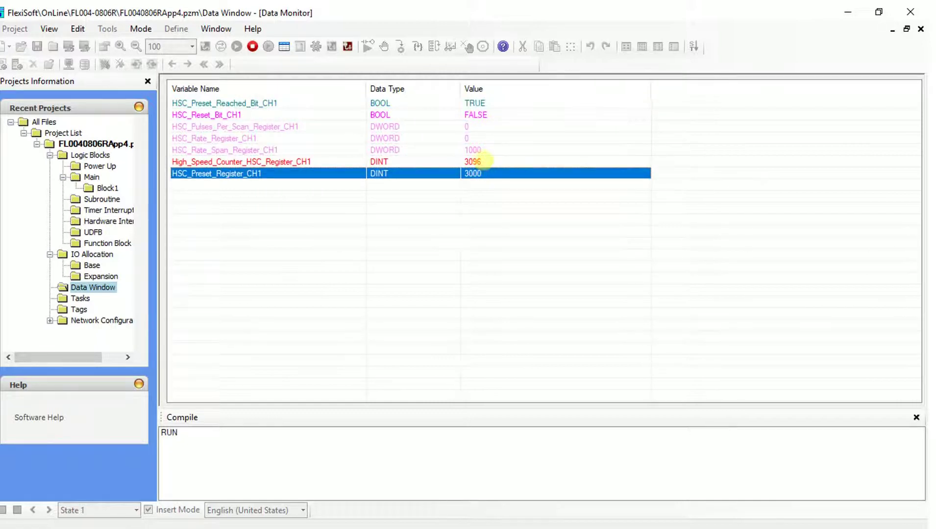
{"action": "left_click", "coordinate": [483, 162]}
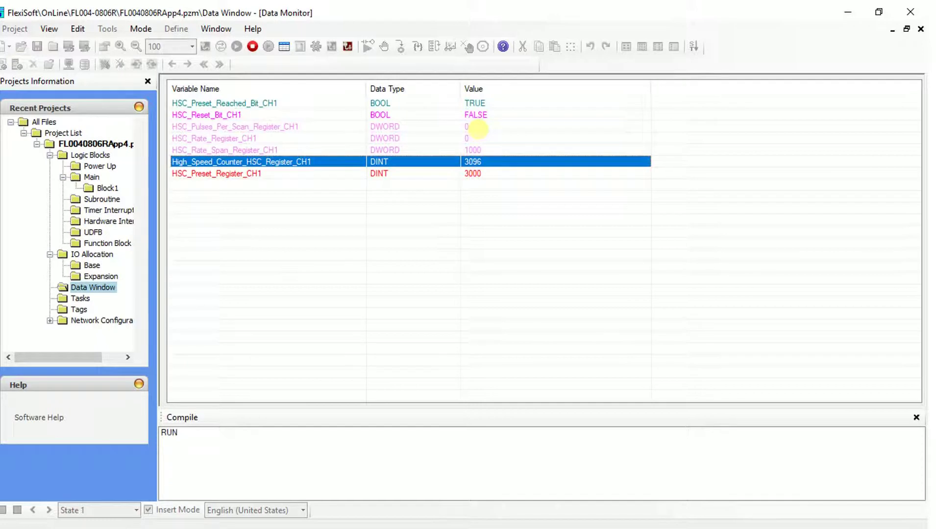
{"action": "left_click", "coordinate": [480, 128]}
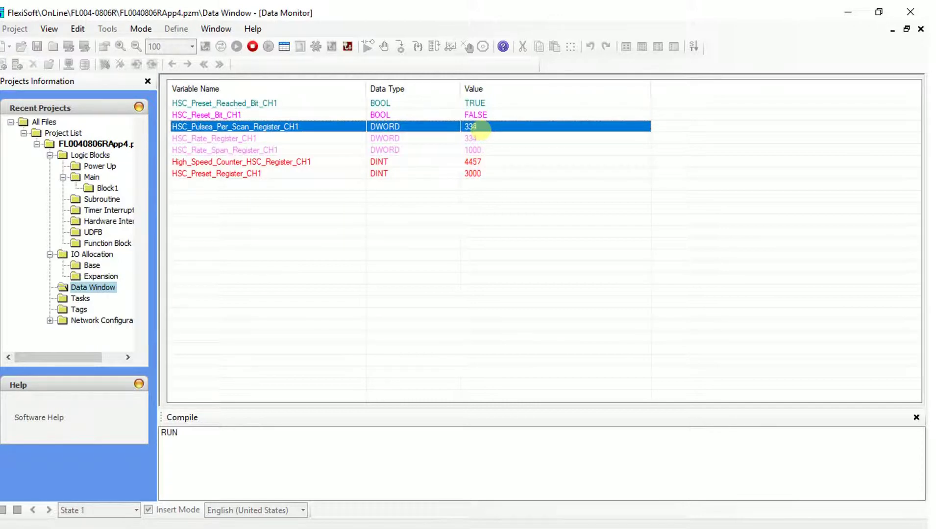
{"action": "left_click", "coordinate": [484, 139]}
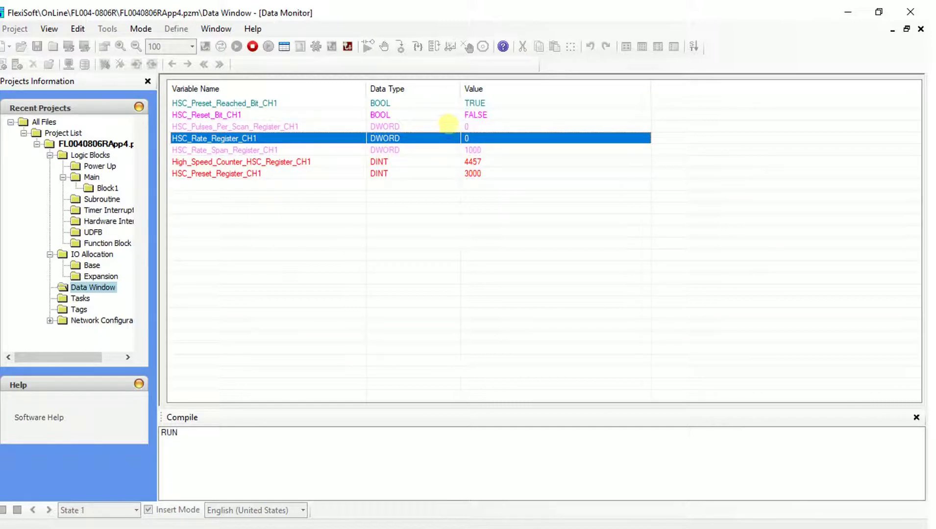
Step: Set HSC_Reset_Bit_CH1 to TRUE and check that the channel 1 counter reads 0
{"action": "left_click", "coordinate": [496, 115]}
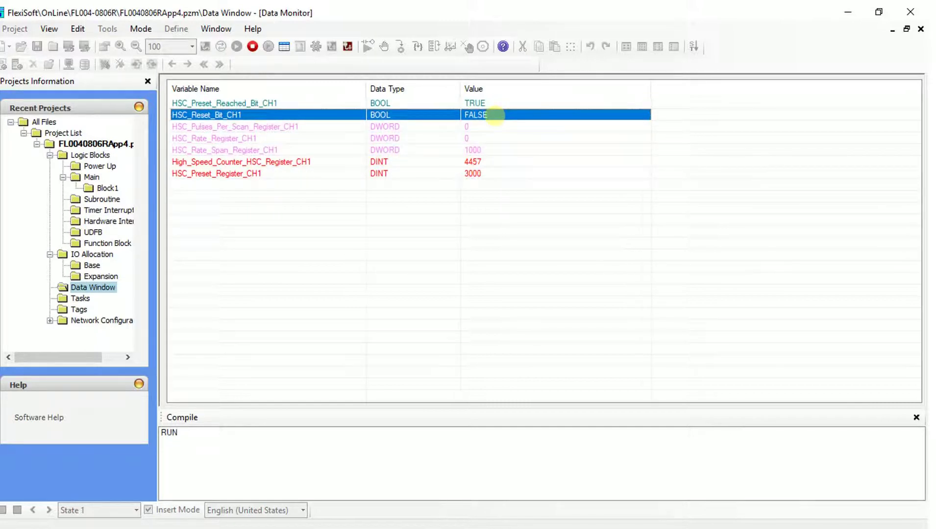
{"action": "double_click", "coordinate": [496, 115]}
{"action": "left_click", "coordinate": [397, 276]}
{"action": "left_click", "coordinate": [430, 316]}
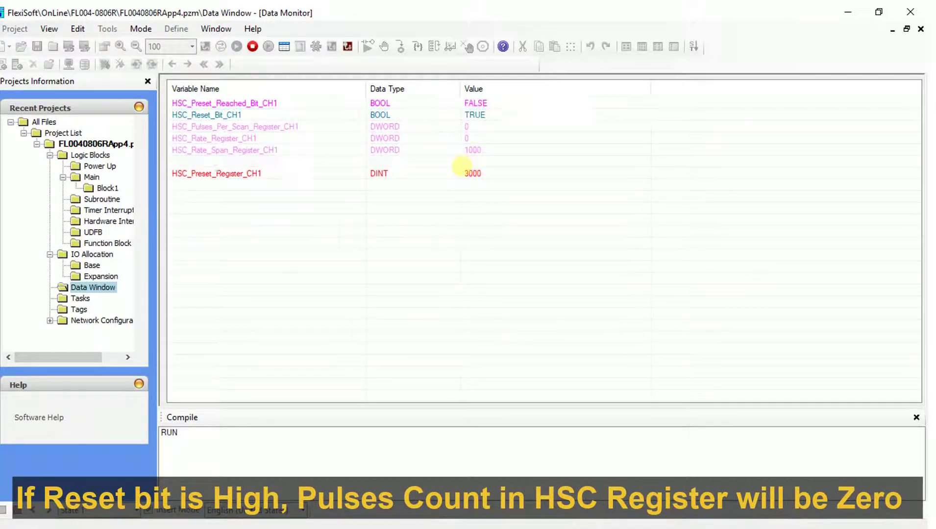
{"action": "left_click", "coordinate": [461, 163]}
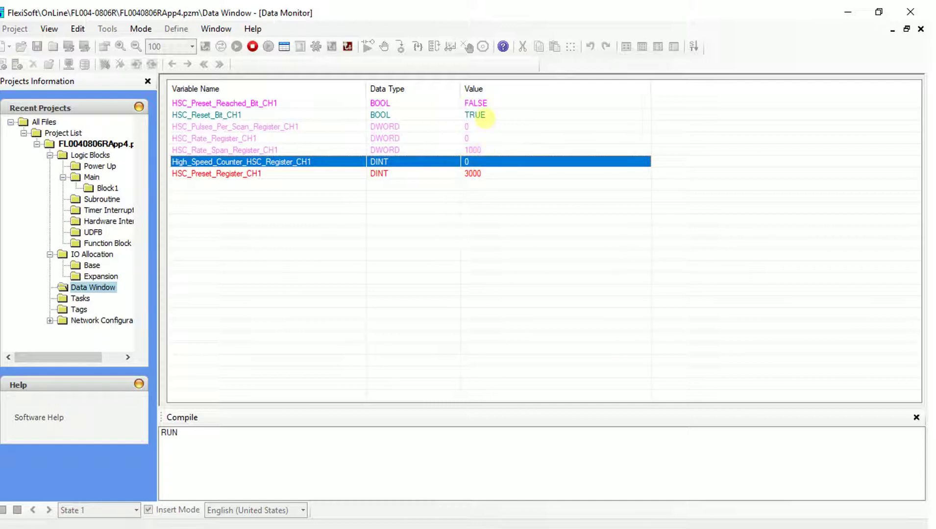
Step: Set HSC_Reset_Bit_CH1 back to FALSE and check the preset-reached bit reads FALSE
{"action": "left_click", "coordinate": [485, 116]}
{"action": "double_click", "coordinate": [485, 116]}
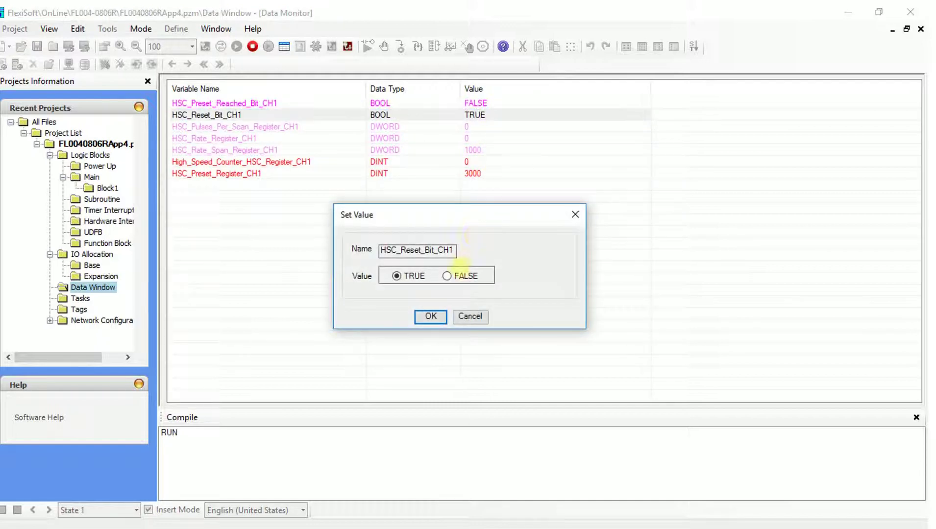
{"action": "left_click", "coordinate": [447, 276]}
{"action": "left_click", "coordinate": [429, 316]}
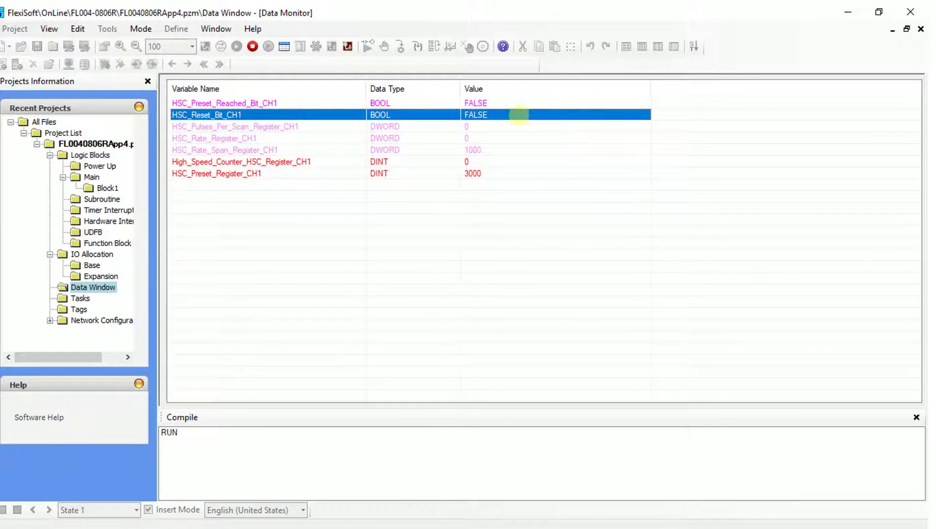
{"action": "left_click", "coordinate": [498, 104]}
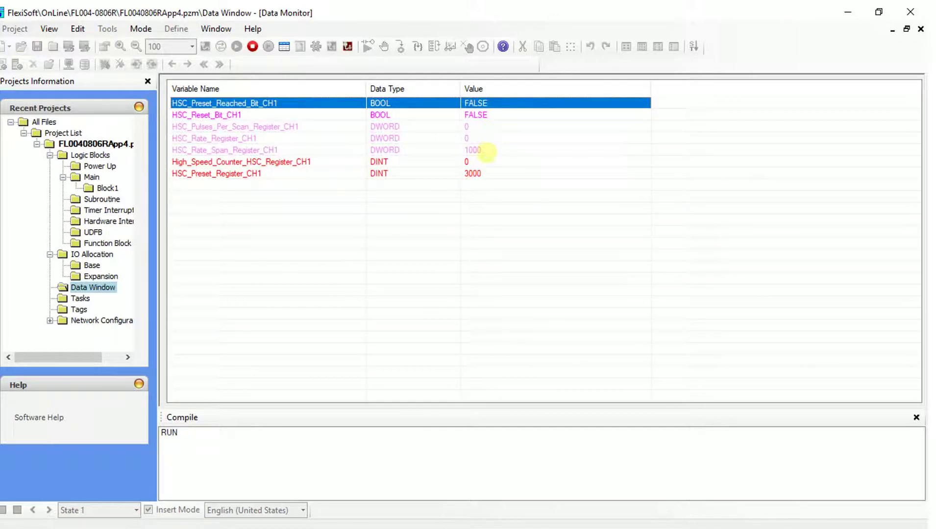
Step: Watch the CH1 counter register pass 3000 and the preset-reached bit turn TRUE, then go offline
{"action": "left_click", "coordinate": [485, 150]}
{"action": "left_click", "coordinate": [482, 161]}
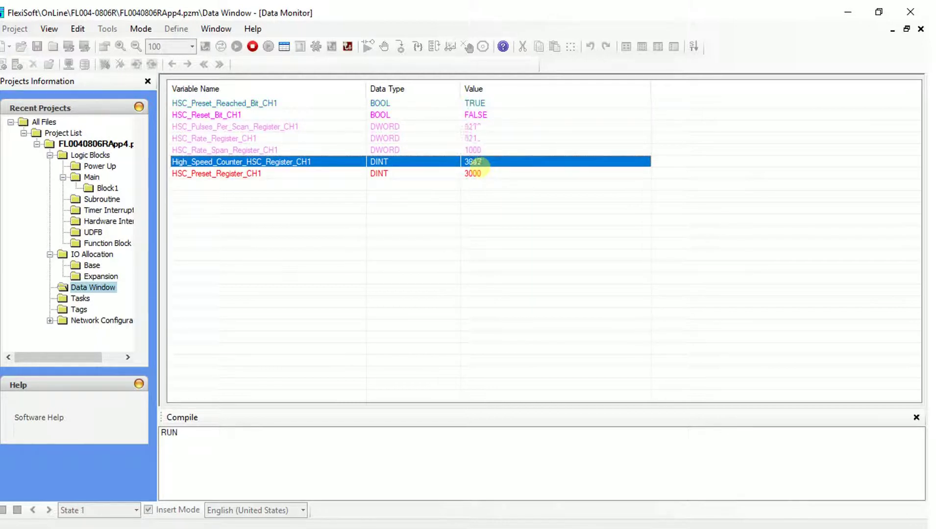
{"action": "left_click", "coordinate": [477, 174]}
{"action": "left_click", "coordinate": [475, 103]}
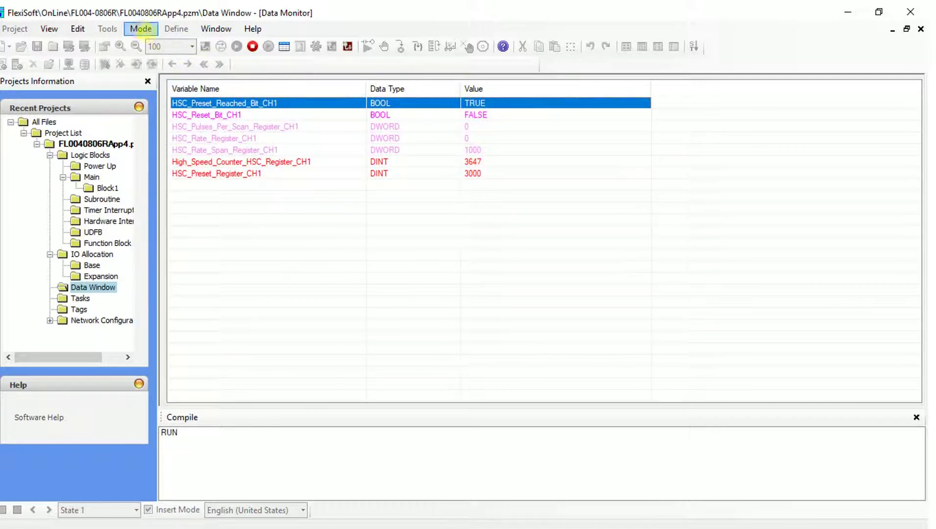
{"action": "left_click", "coordinate": [140, 29]}
{"action": "left_click", "coordinate": [159, 64]}
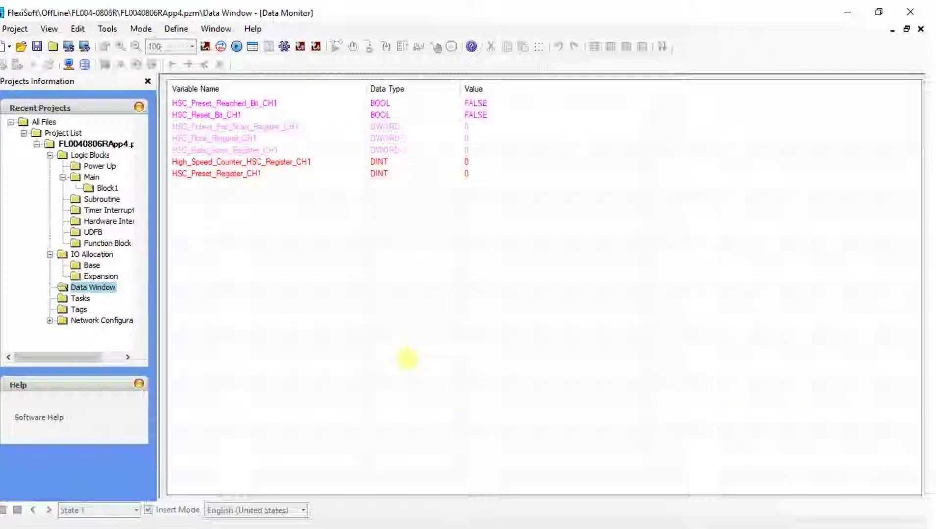